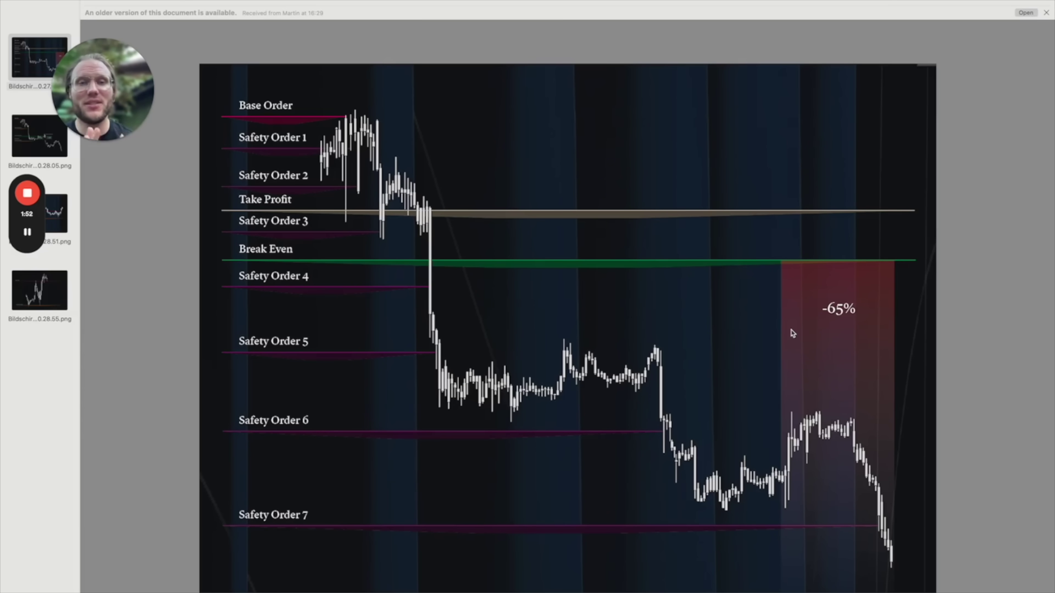
Show the Bildschirm...0.28.05.png screenshot with safety orders and the +12% dynamic take profit
click(47, 136)
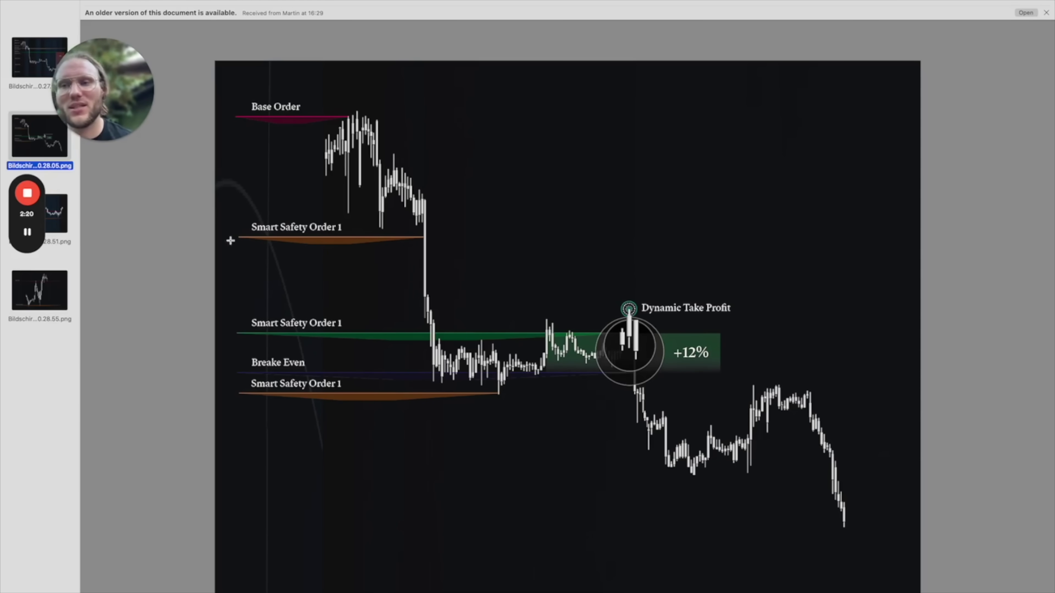
Compare the Safety Order and smart safety order screenshots, then bring up the TradingView chart
click(40, 64)
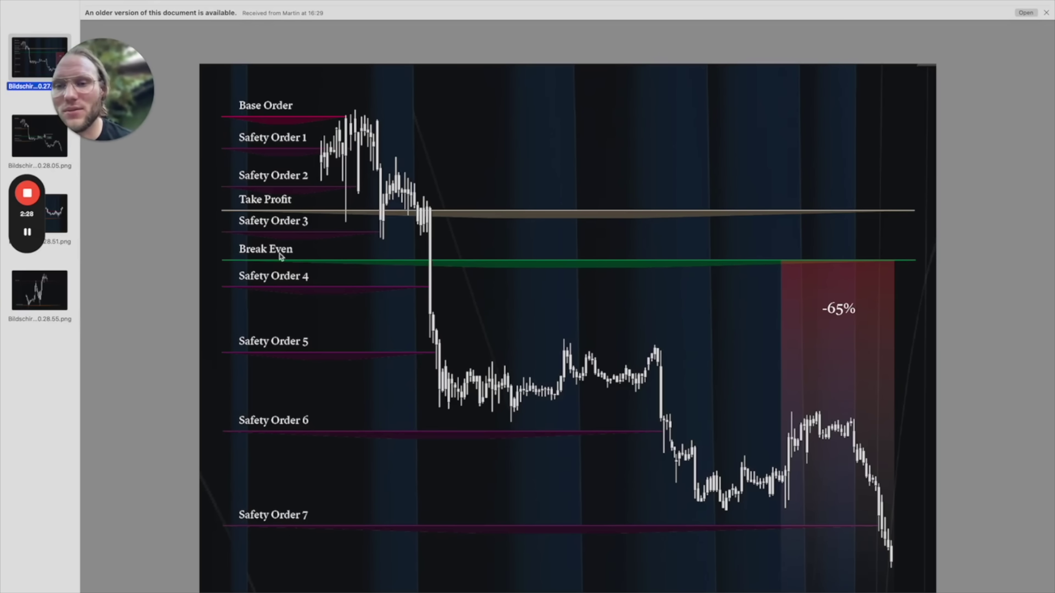
click(37, 139)
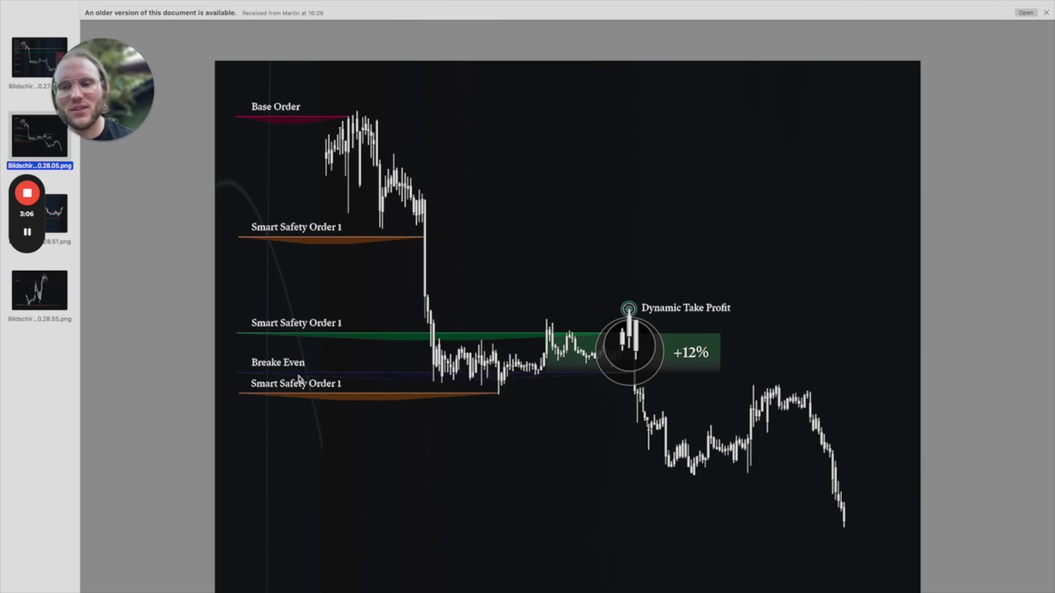
key(super+shift+4)
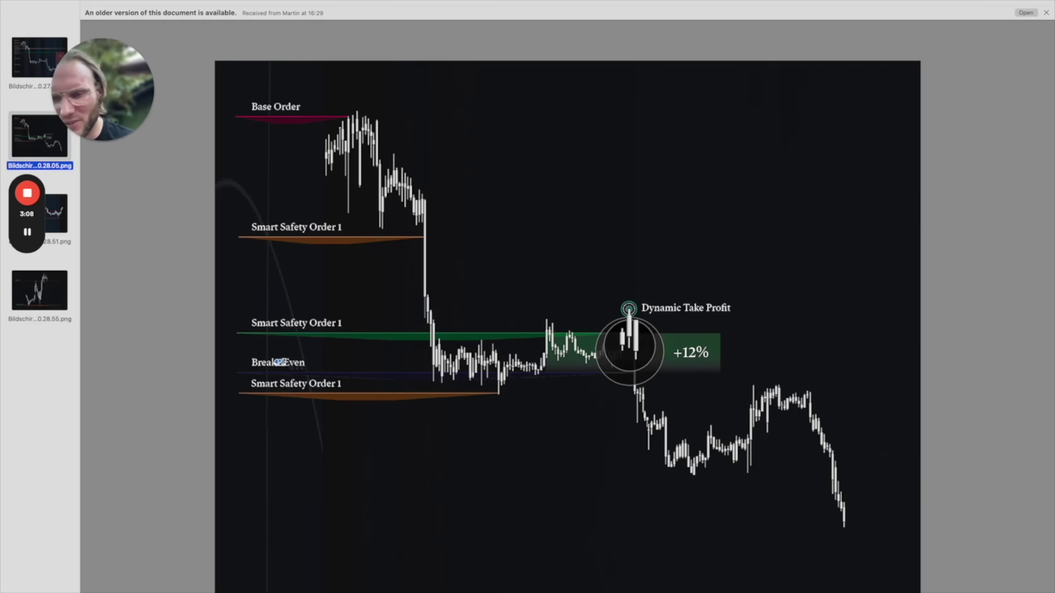
mouse_move(286, 360)
mouse_down()
mouse_move(275, 365)
mouse_move(285, 354)
mouse_up()
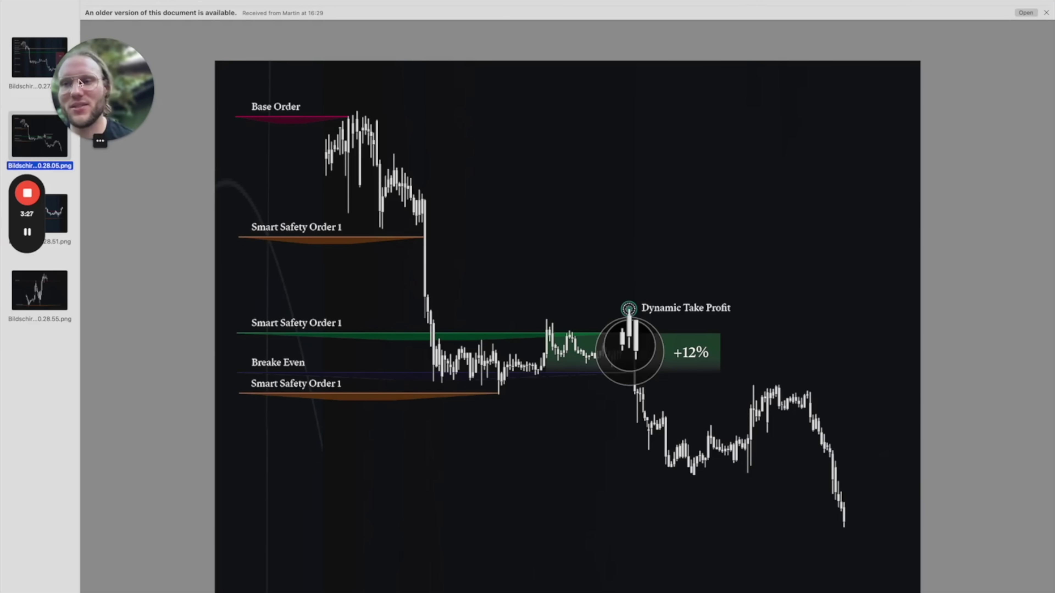
key(Up)
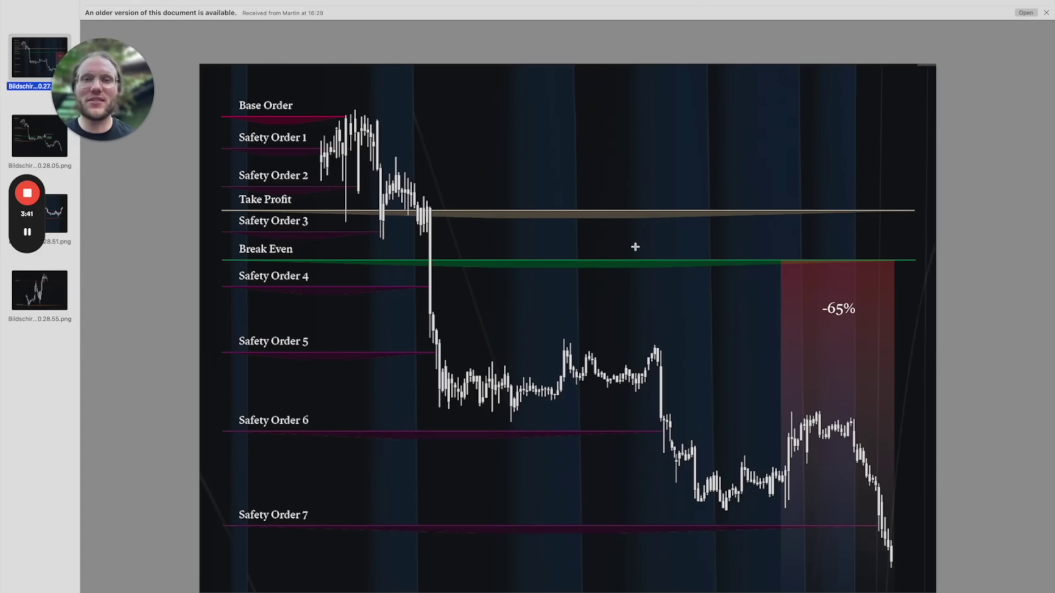
key(super+Tab)
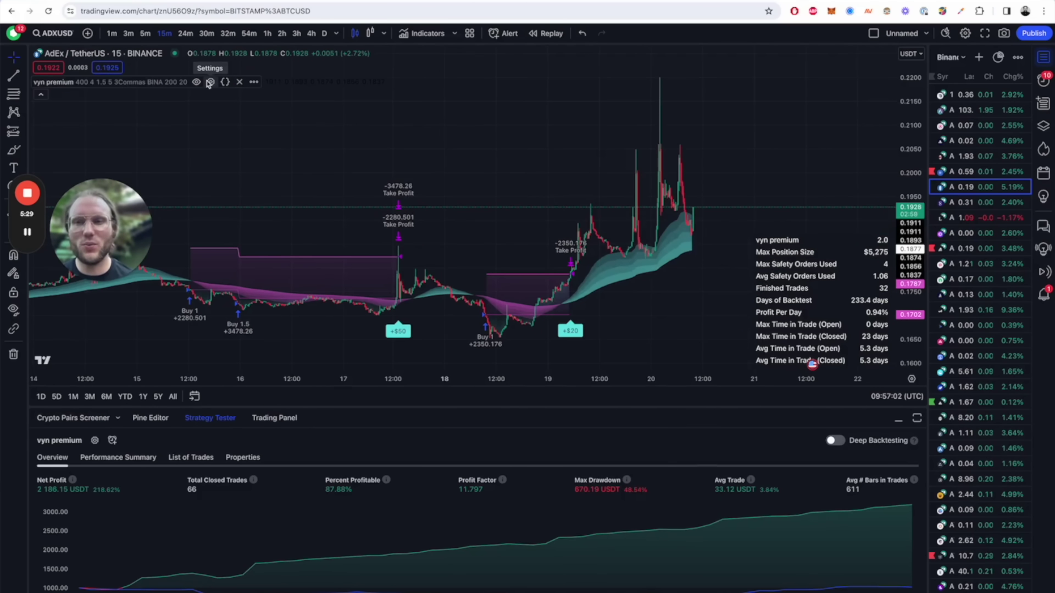
Set the vyn premium strategy's Execution Platform to Altrady, leaving Exchange on BINA
click(210, 82)
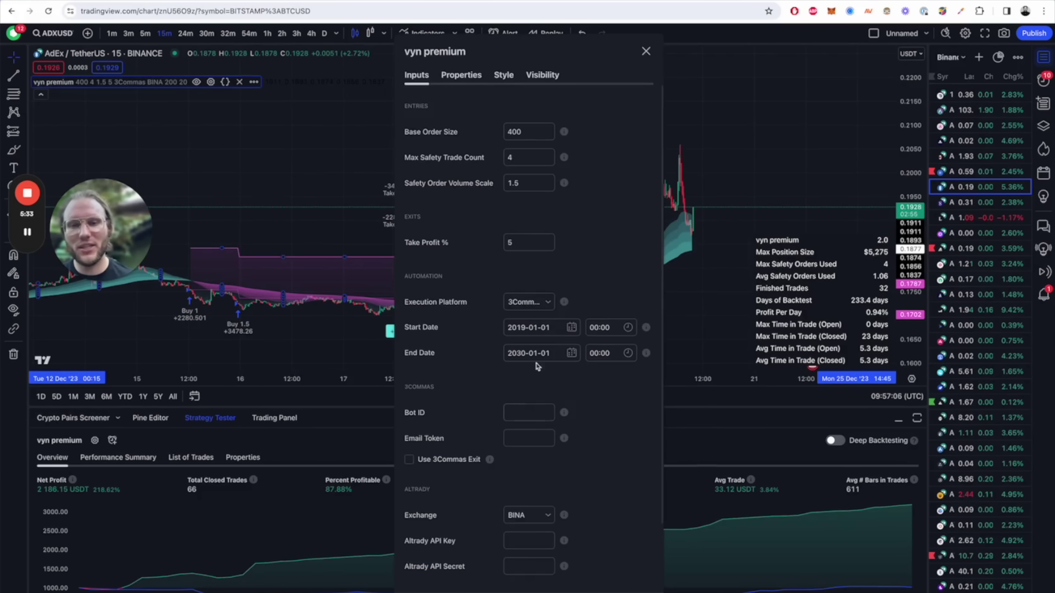
click(548, 304)
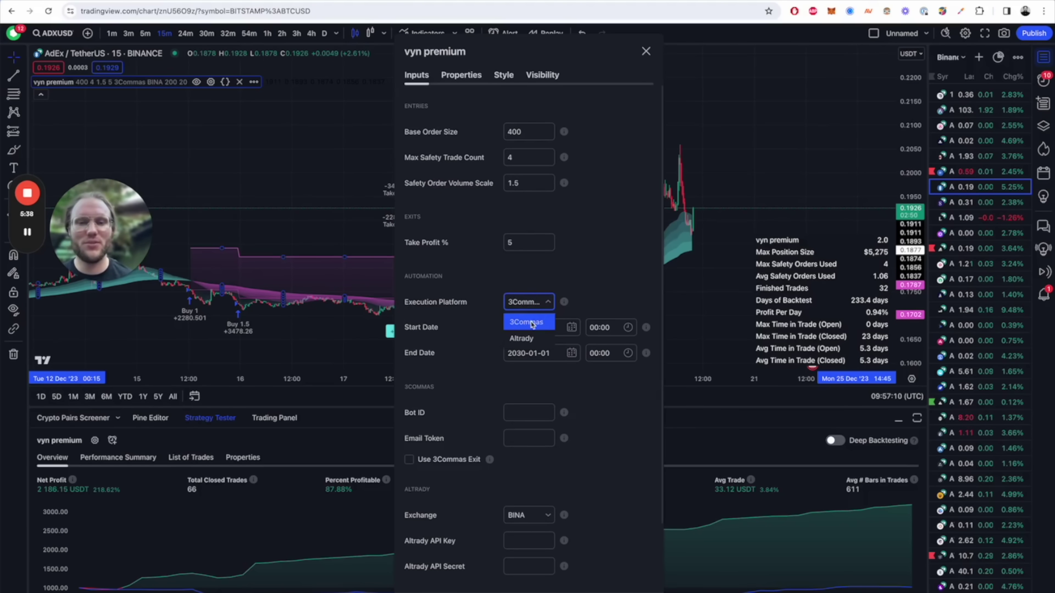
click(533, 342)
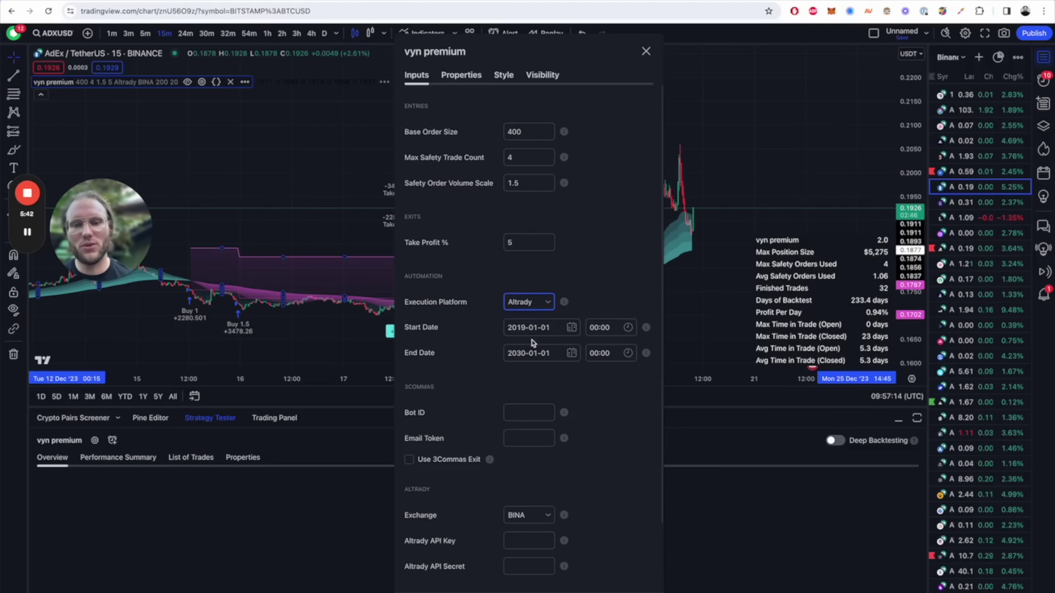
click(530, 520)
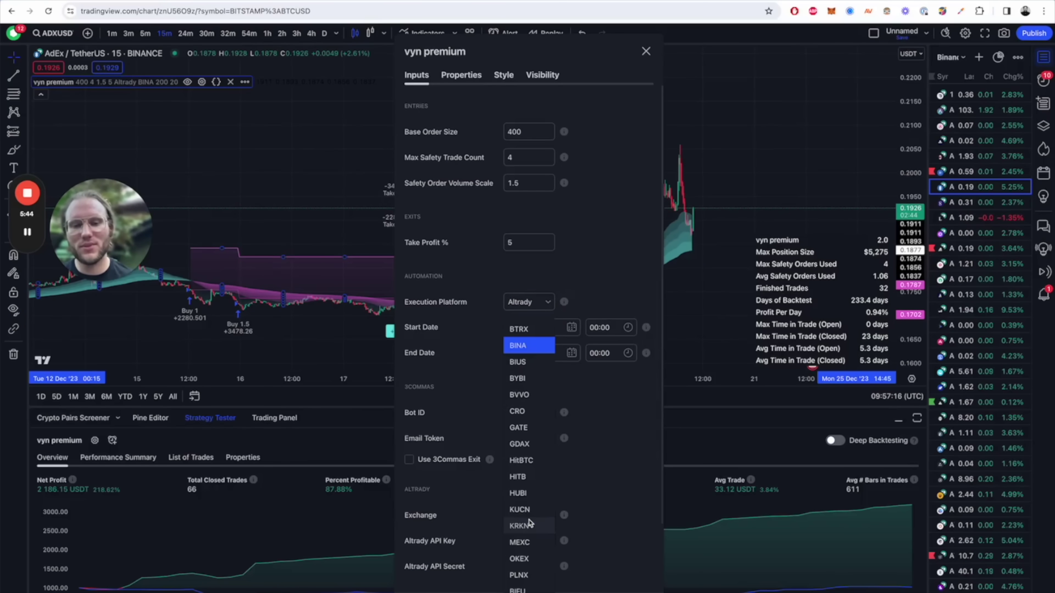
click(610, 426)
mouse_move(567, 515)
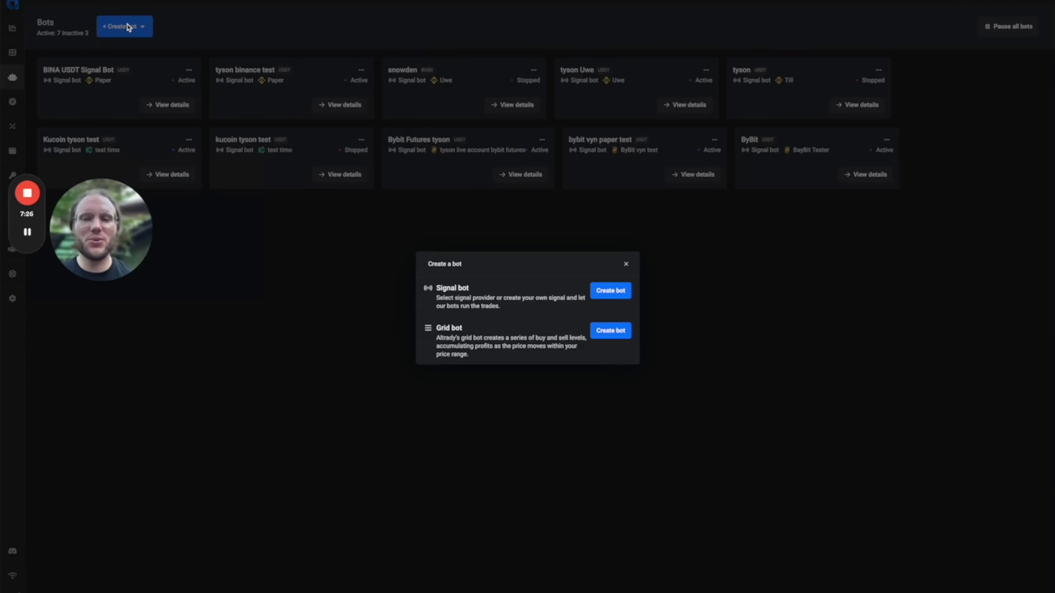
Create a signal bot named 'vyn premium video paper bot' that uses Webhook signals
click(610, 295)
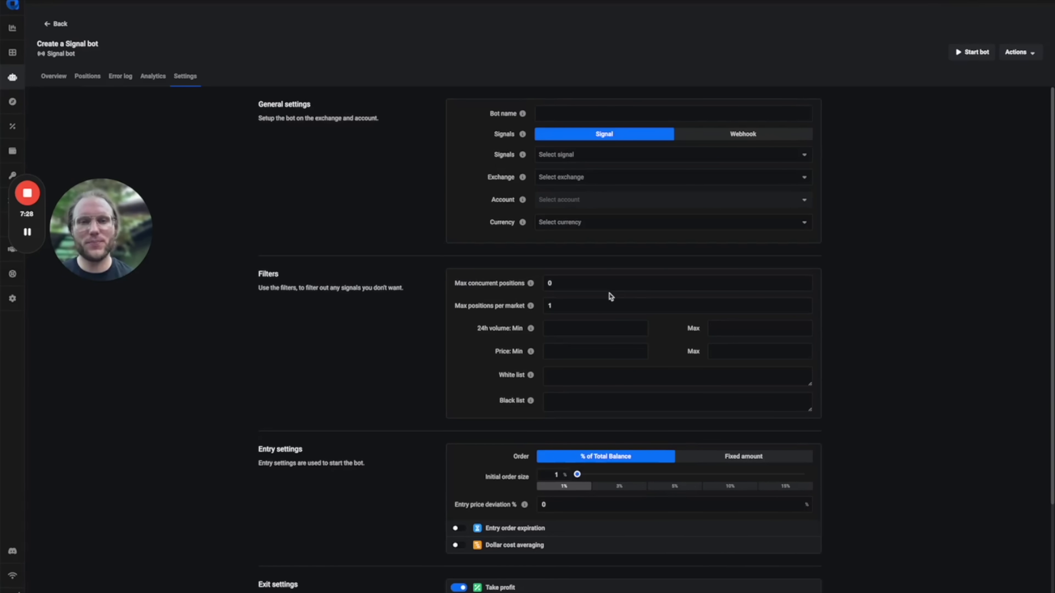
click(581, 114)
text(vyn prem)
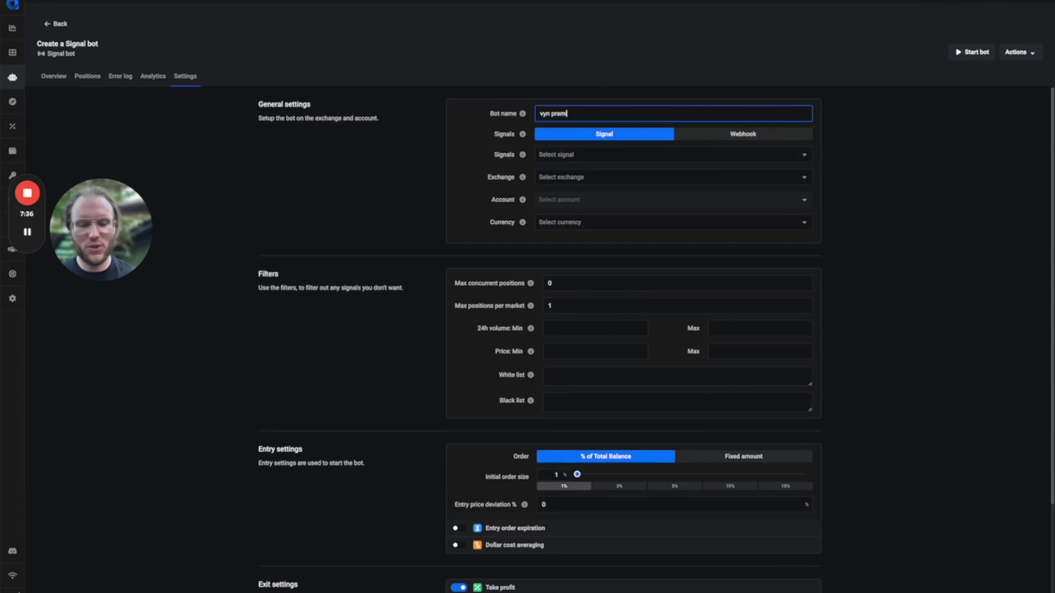
text(ium video)
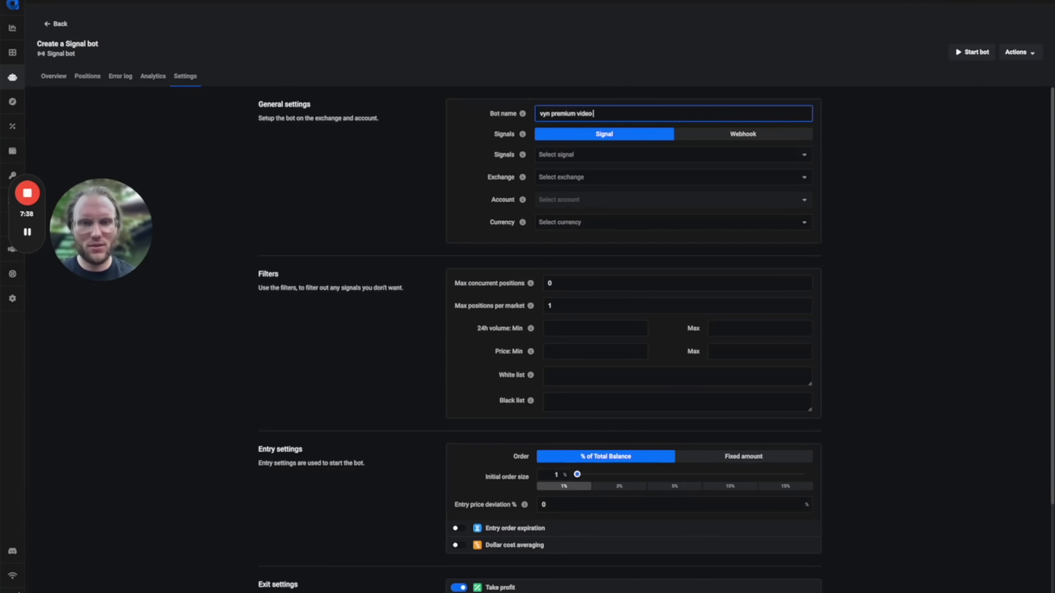
text( paper a)
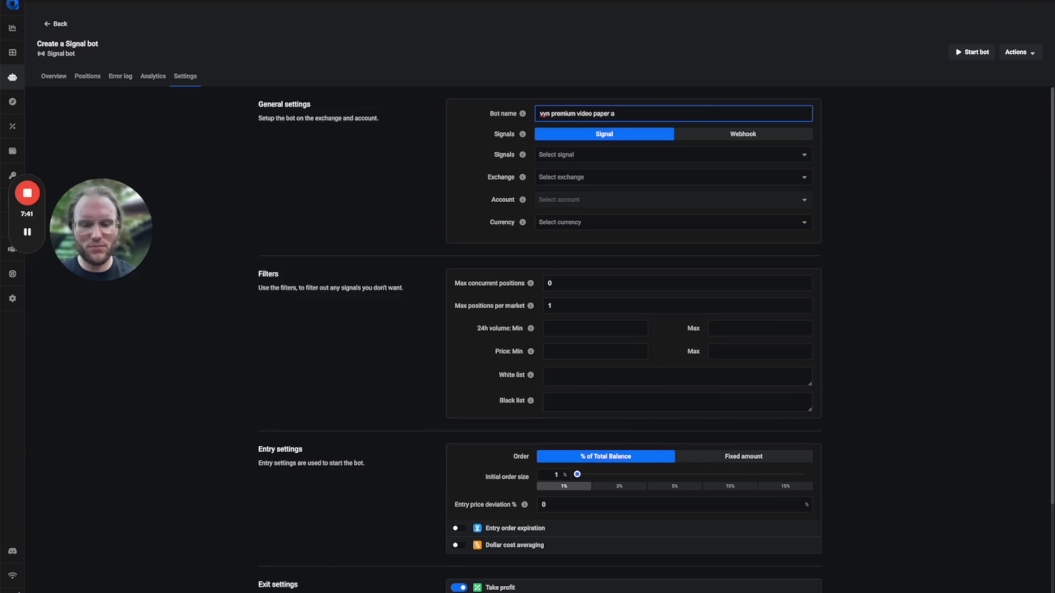
key(BackSpace)
text(bot)
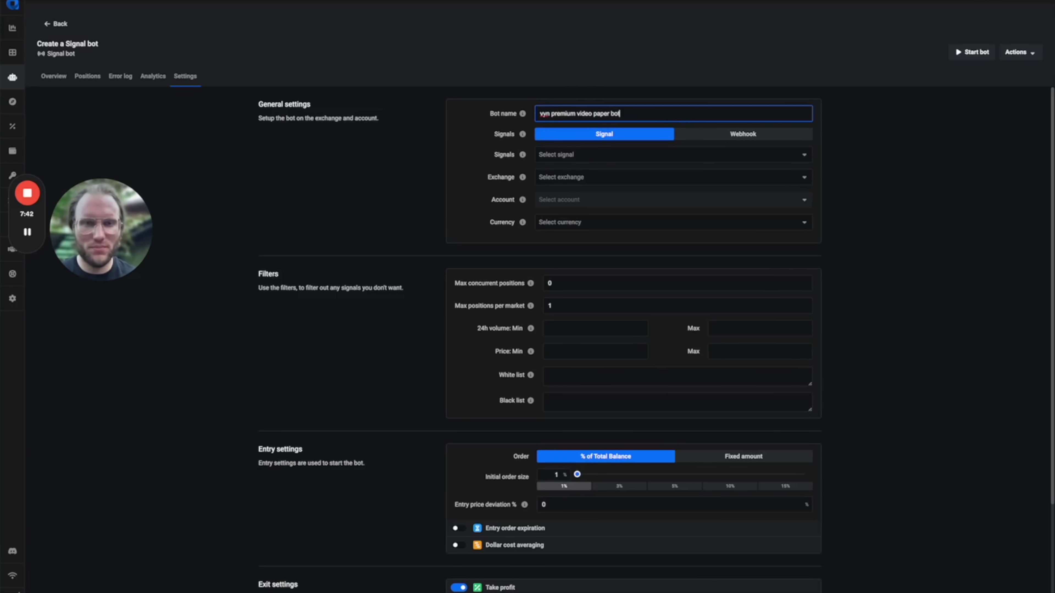
click(742, 134)
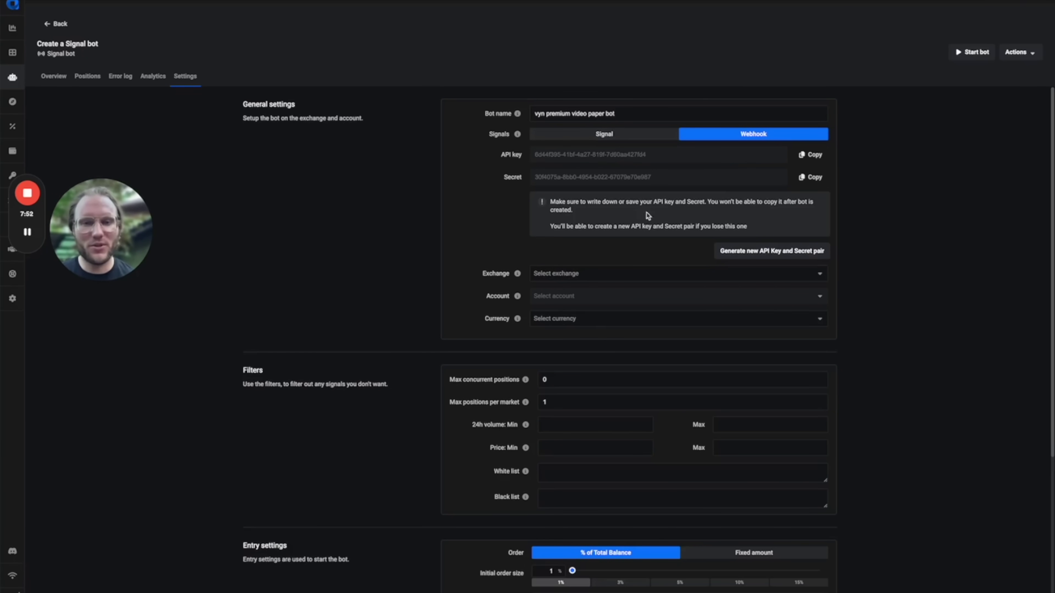
Set the bot's exchange to Binance and run it on the Paper account
click(645, 276)
click(628, 289)
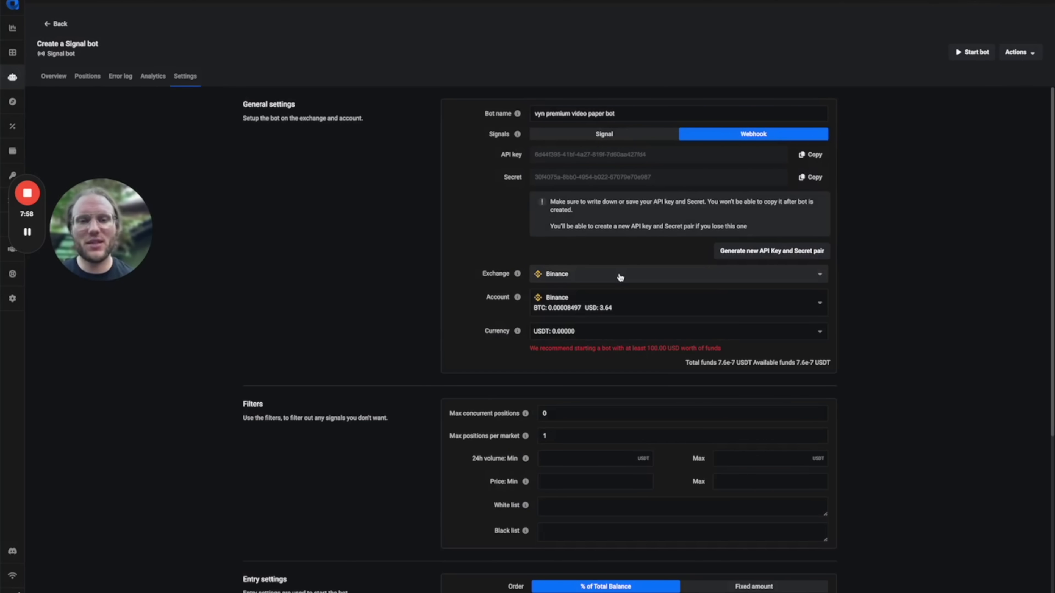
click(617, 307)
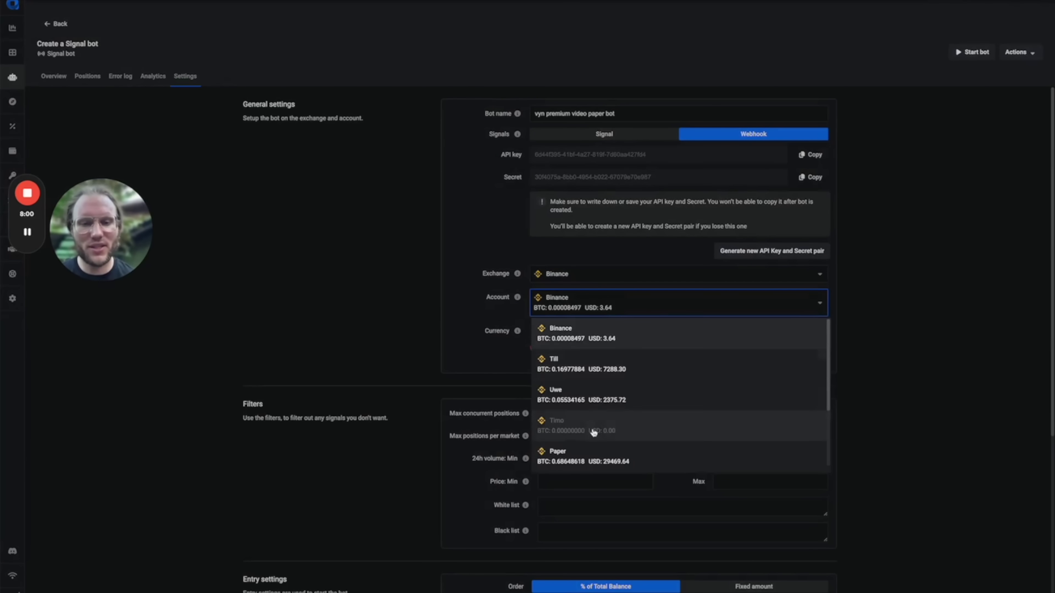
click(595, 459)
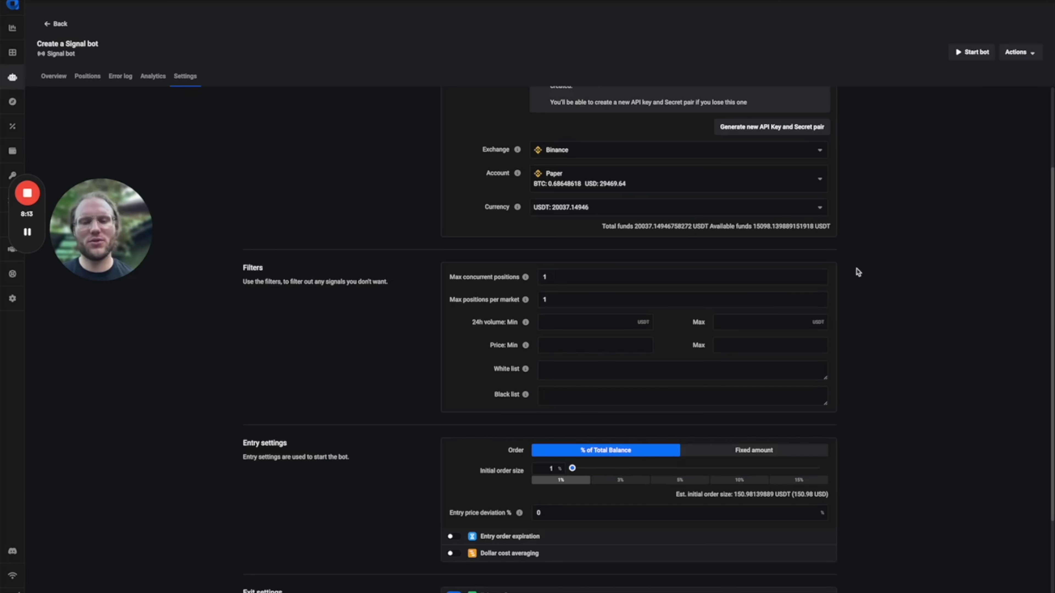
Allow 10 concurrent positions and enter with a fixed 100 USDT initial order size
double_click(610, 276)
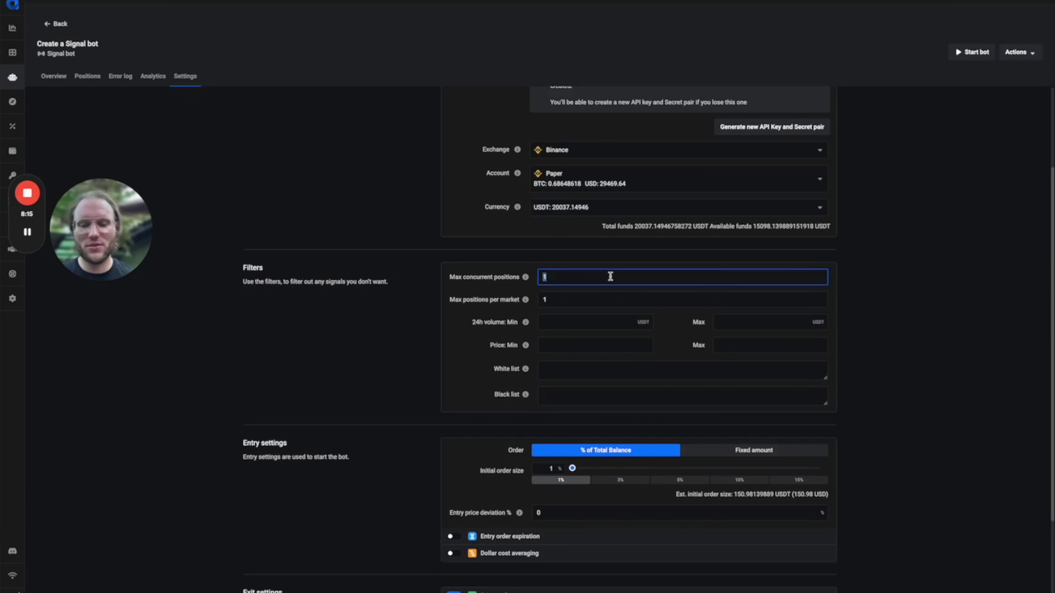
text(10)
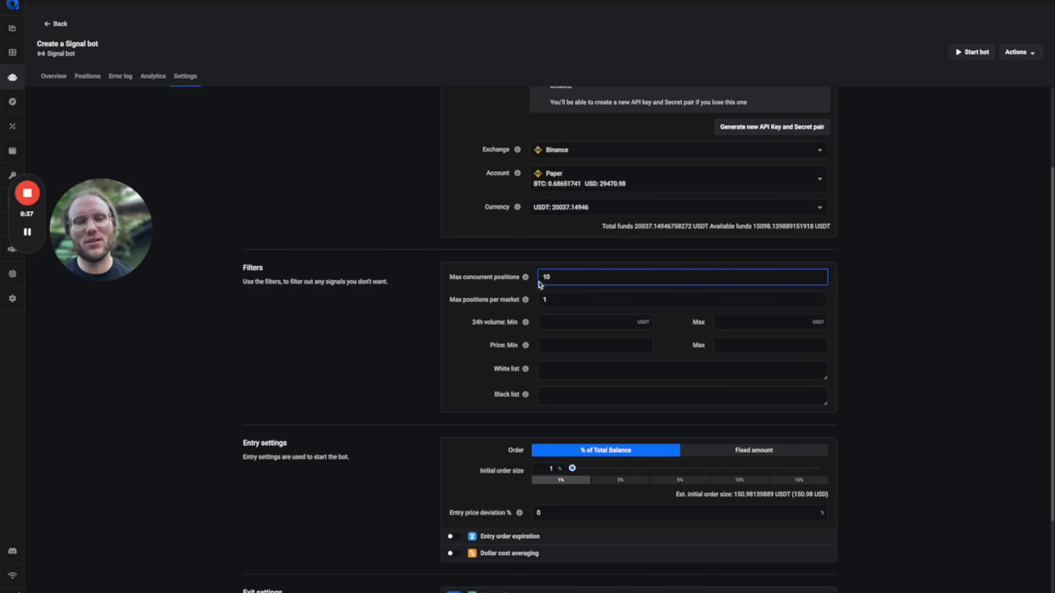
scroll(571, 273, down, 4)
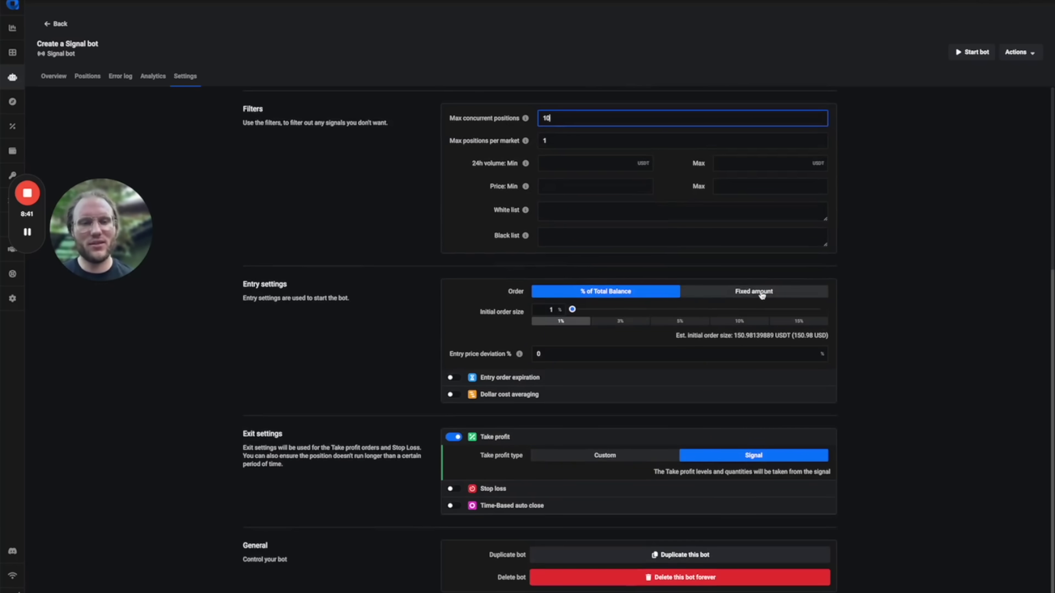
click(760, 293)
double_click(572, 312)
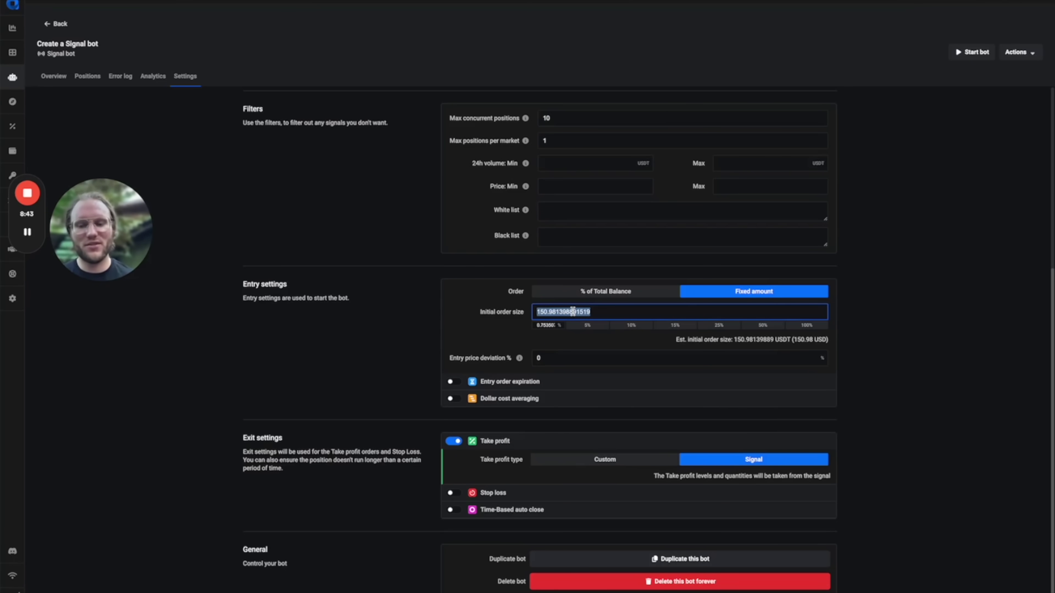
text(100)
key(super+Tab)
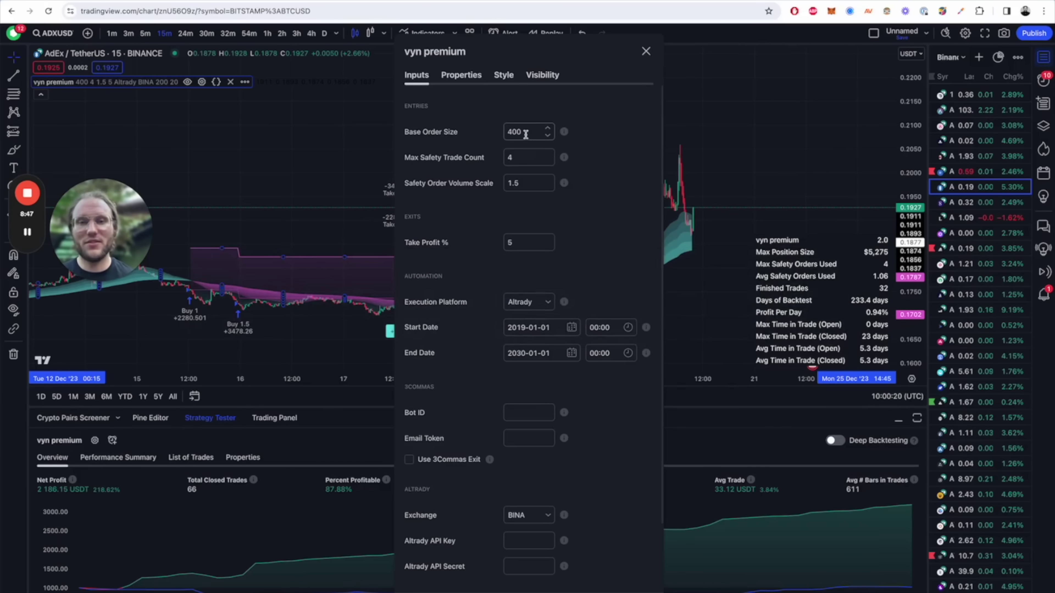
Change the vyn premium Base Order Size from 400 to 100
double_click(536, 131)
text(100)
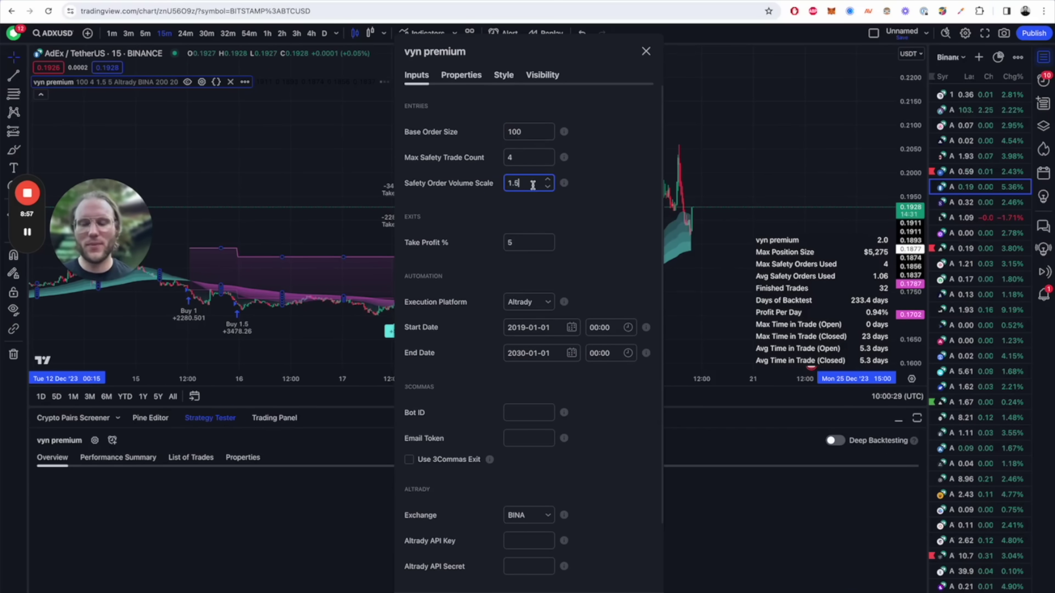
key(super+Tab)
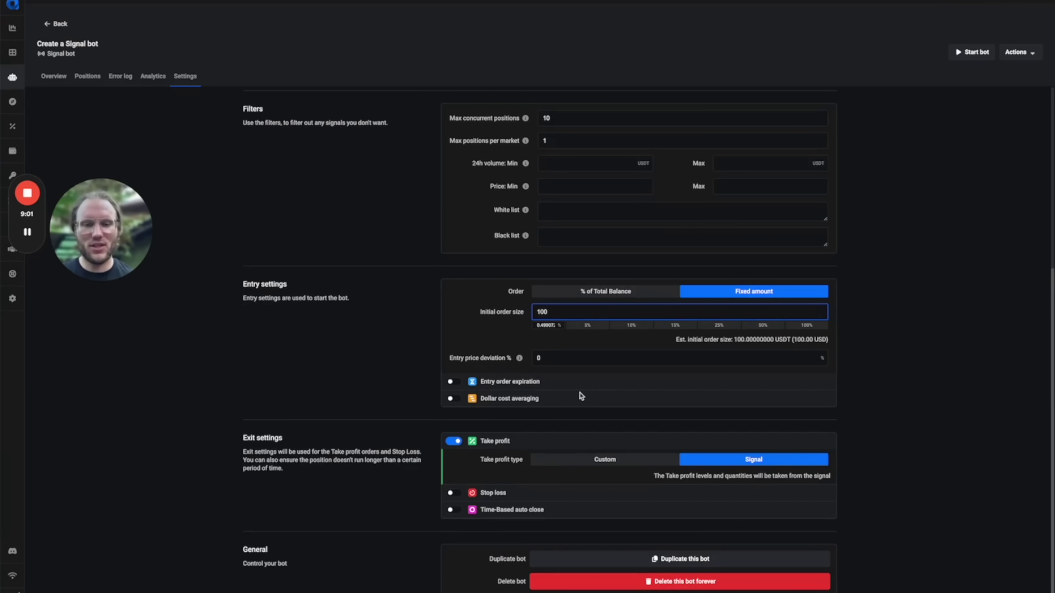
Save the Altrady signal bot and copy its newly generated API key
scroll(581, 396, down, 1)
click(716, 447)
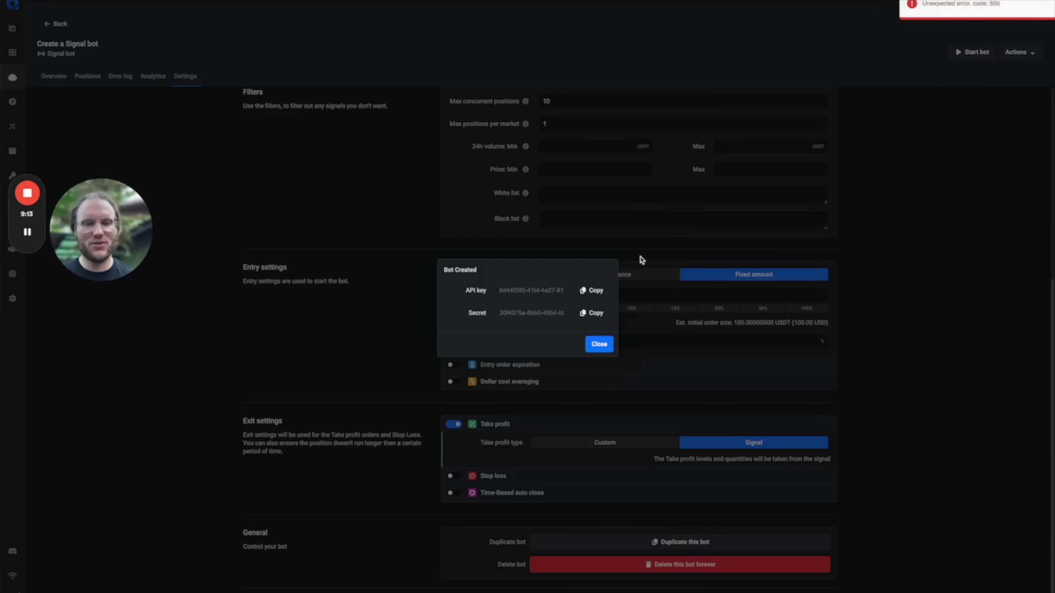
click(600, 292)
key(super+Tab)
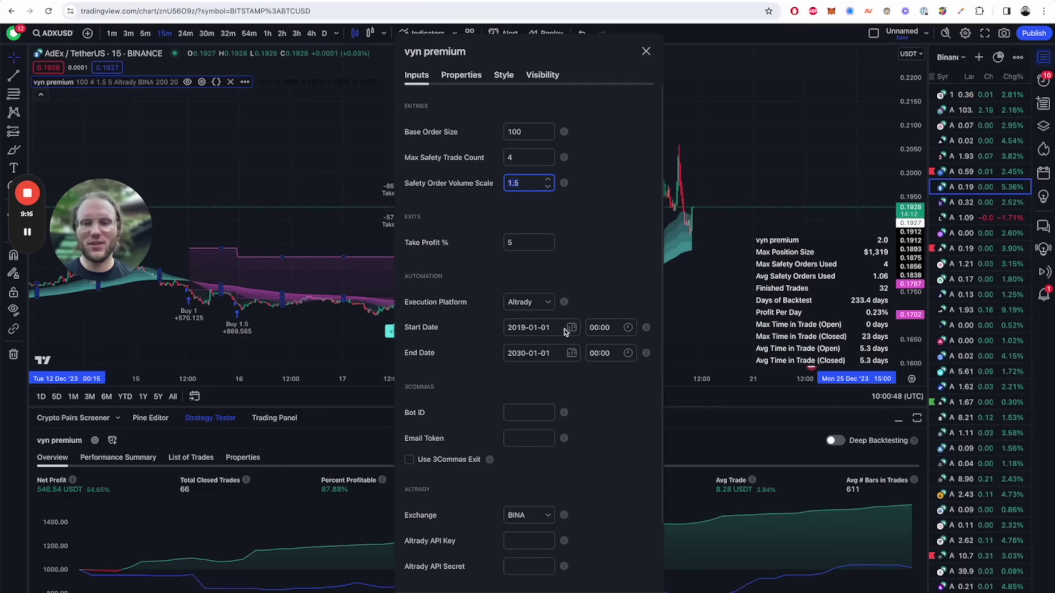
Paste the bot's API key and secret into the strategy's Altrady inputs and close settings
click(526, 542)
key(super+v)
key(super+Tab)
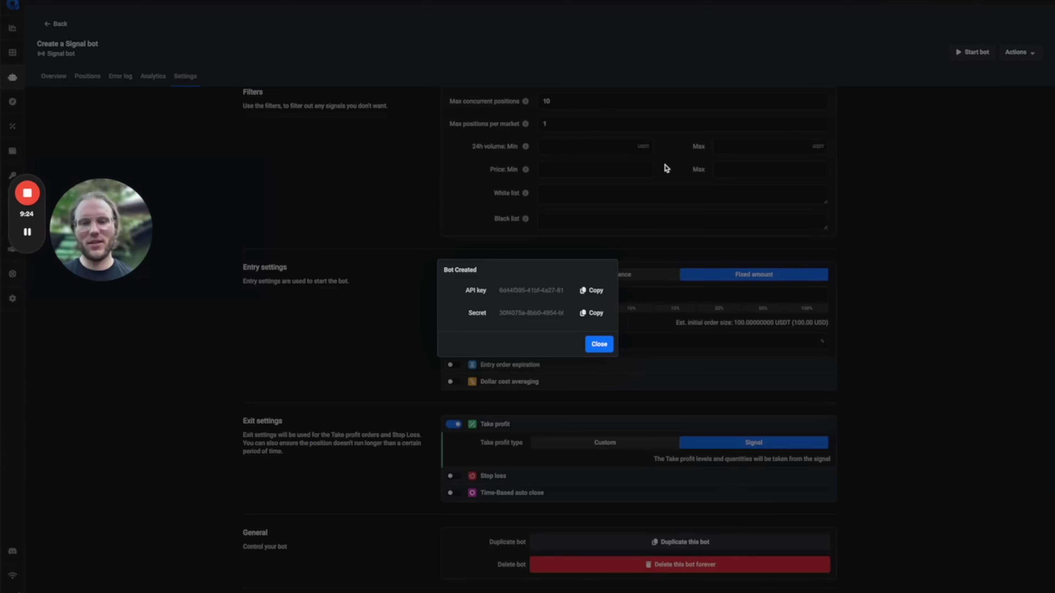
key(super+Tab)
click(528, 567)
key(super+v)
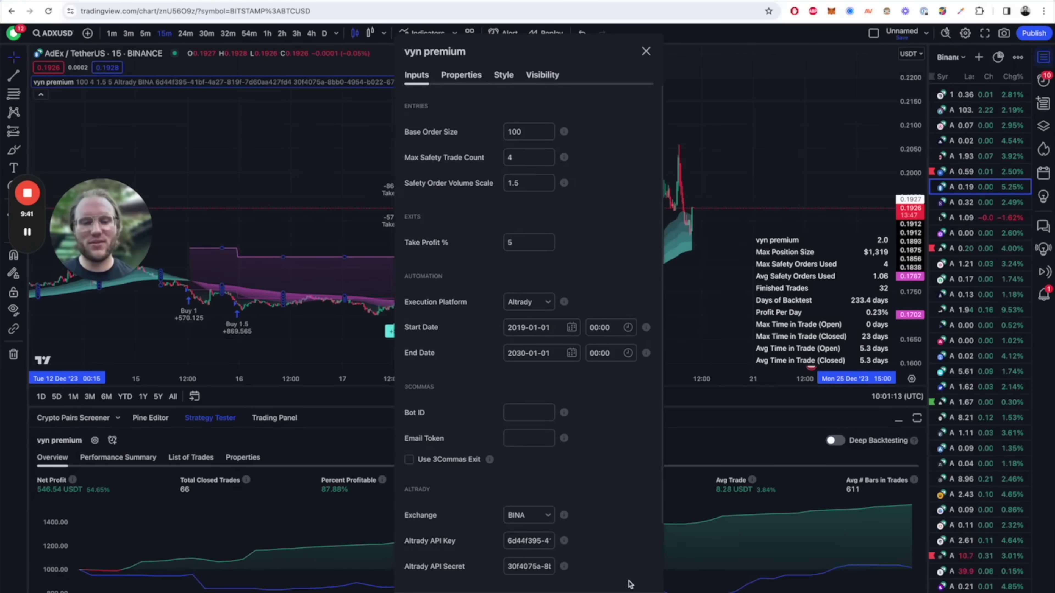
key(Return)
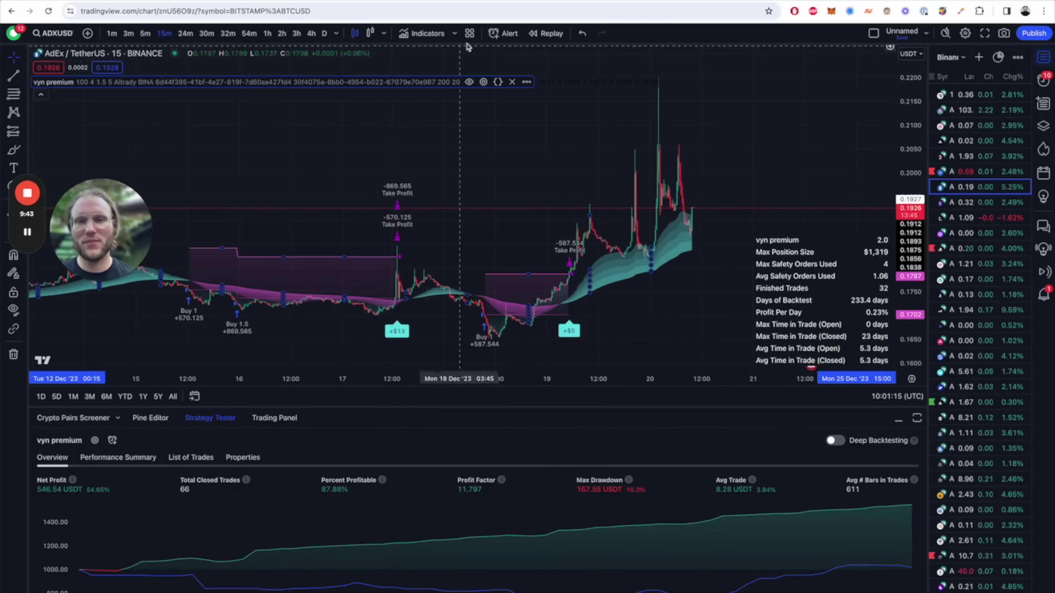
click(495, 36)
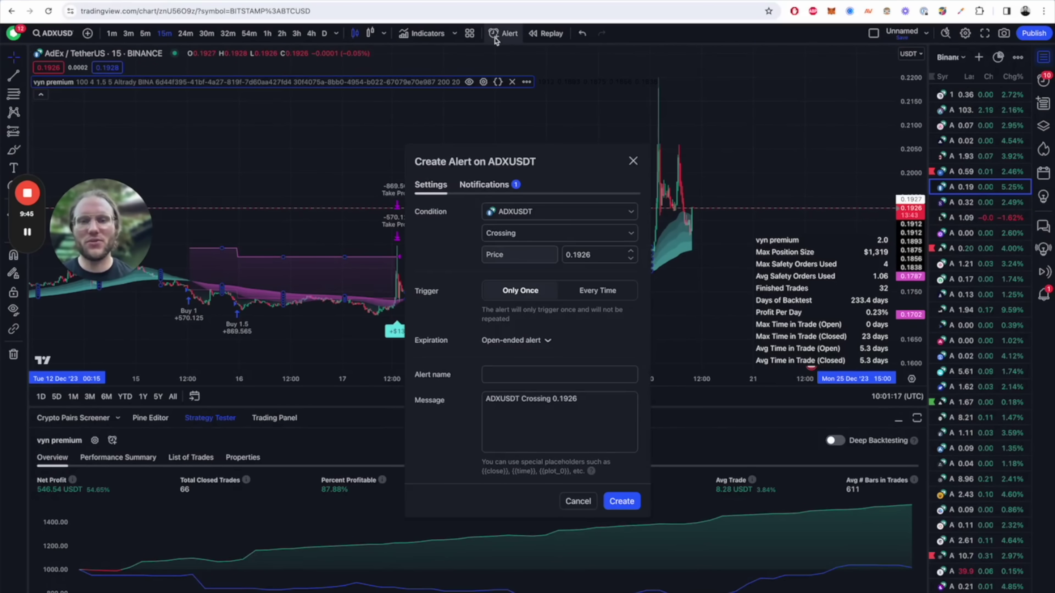
Discard the alert and switch the chart to Binance BTCUSDT spot on 1-second candles
click(634, 162)
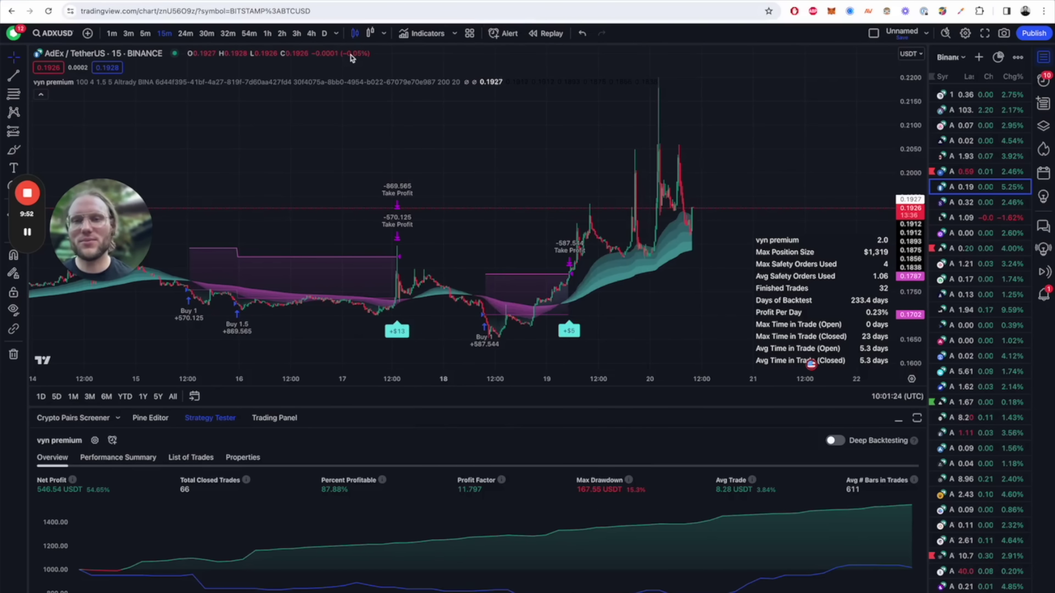
click(336, 34)
click(348, 55)
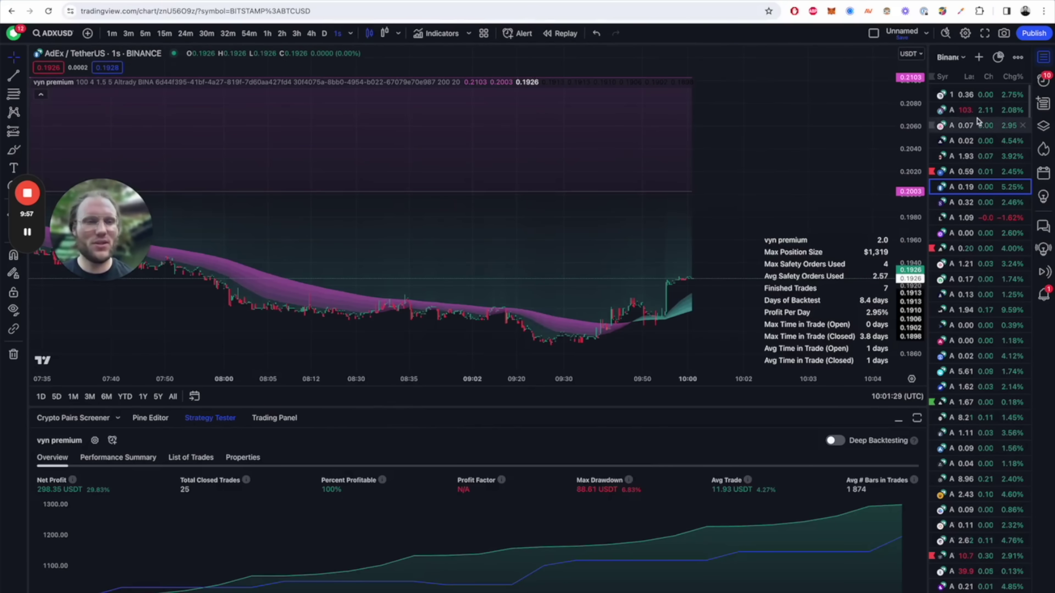
click(52, 34)
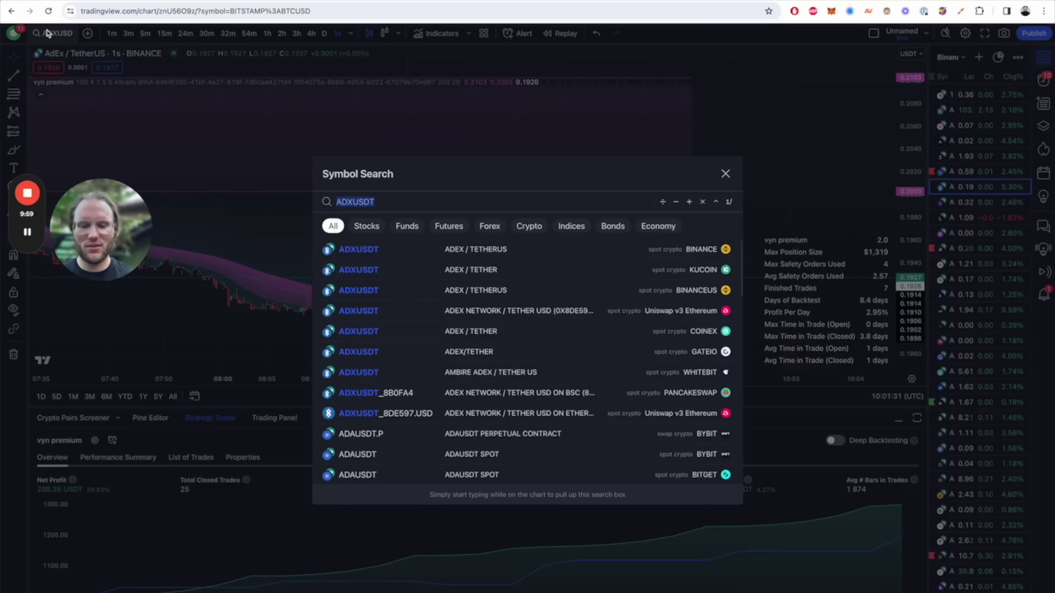
text(BTCUSDT)
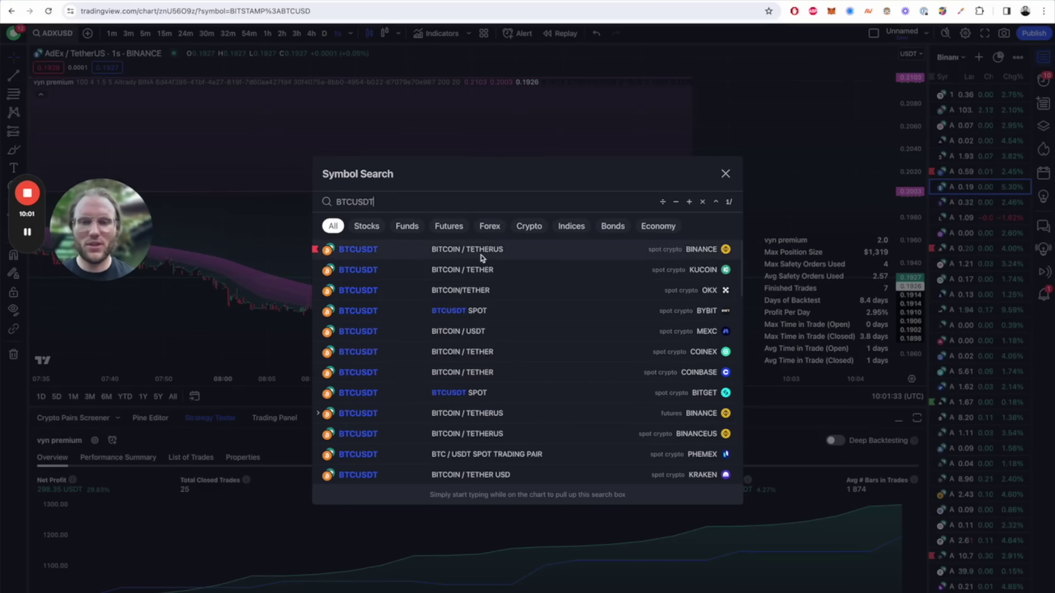
click(482, 257)
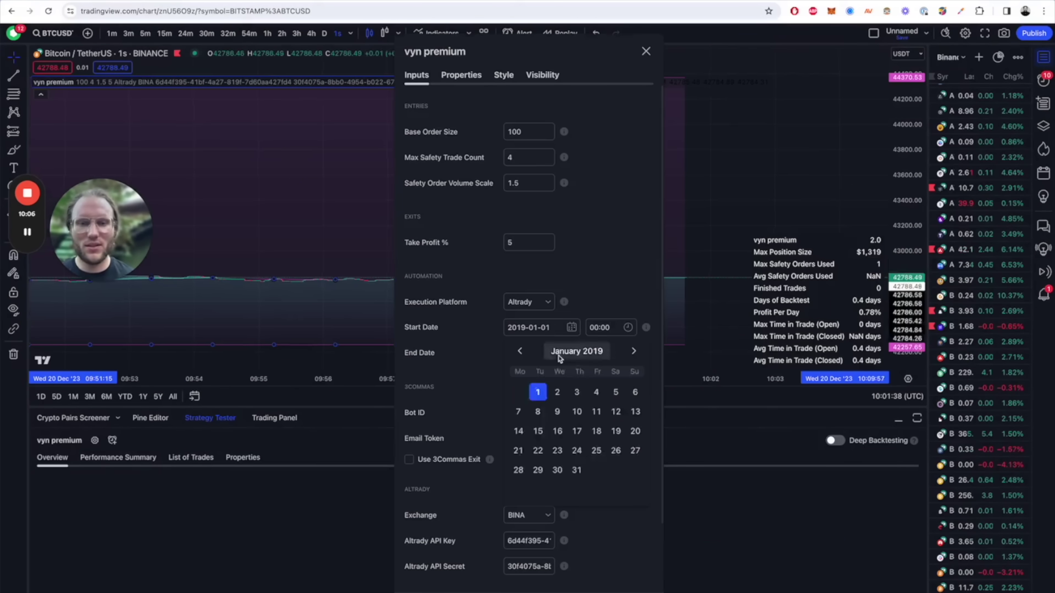
click(565, 353)
Set the strategy's start date to 20 December 2023
click(576, 352)
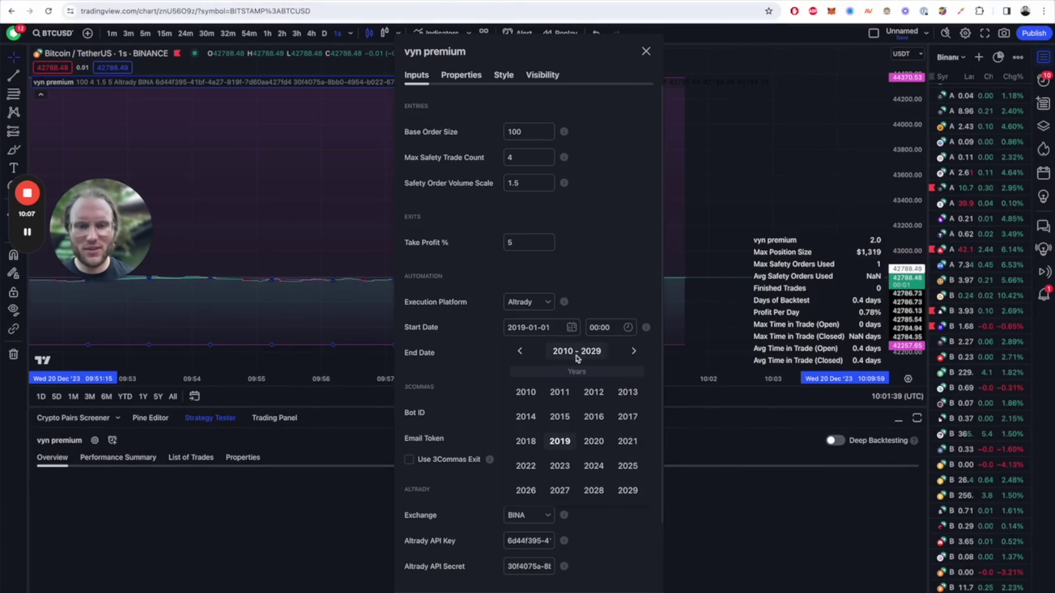
click(560, 466)
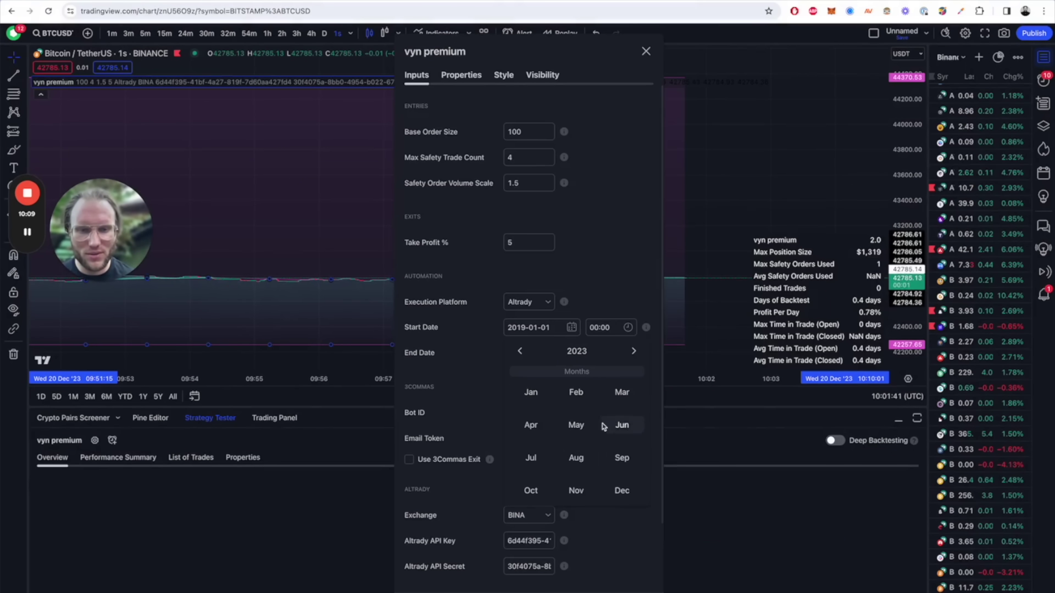
click(622, 490)
click(561, 453)
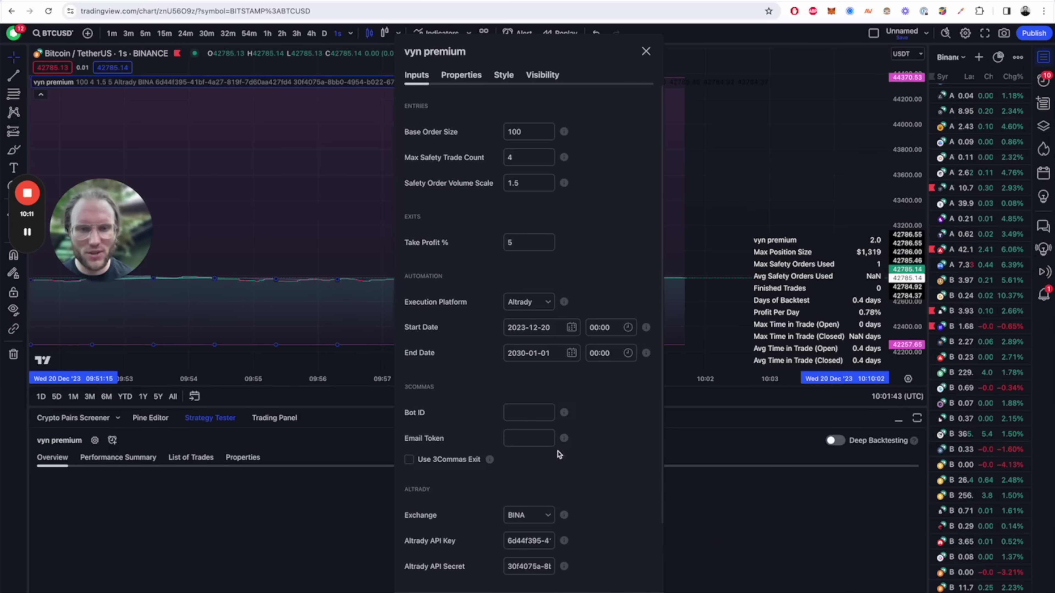
Set the start time to 10:01 and apply it so the strategy redraws
click(627, 327)
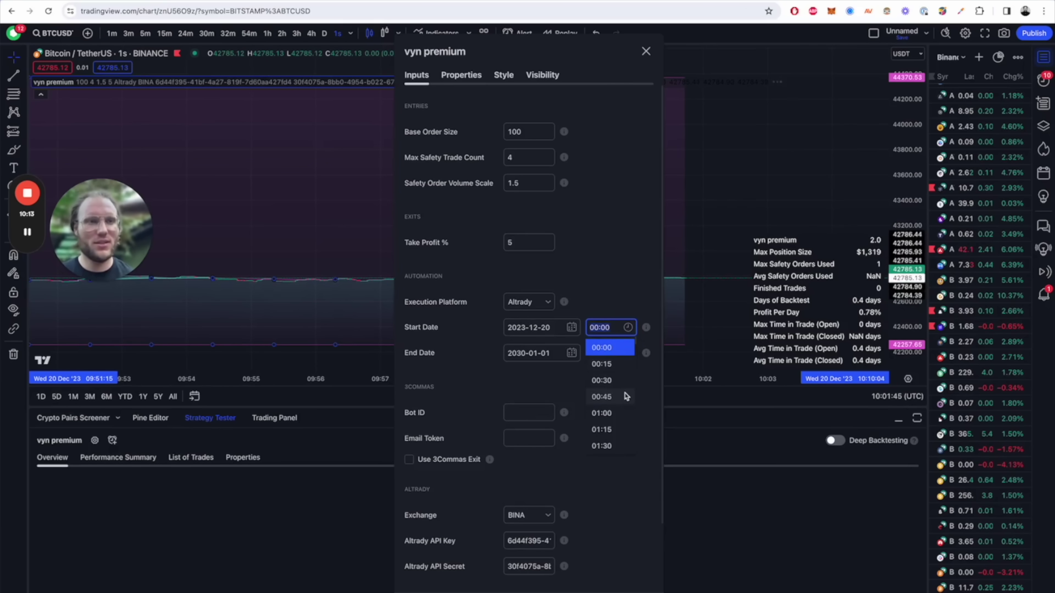
scroll(625, 396, down, 15)
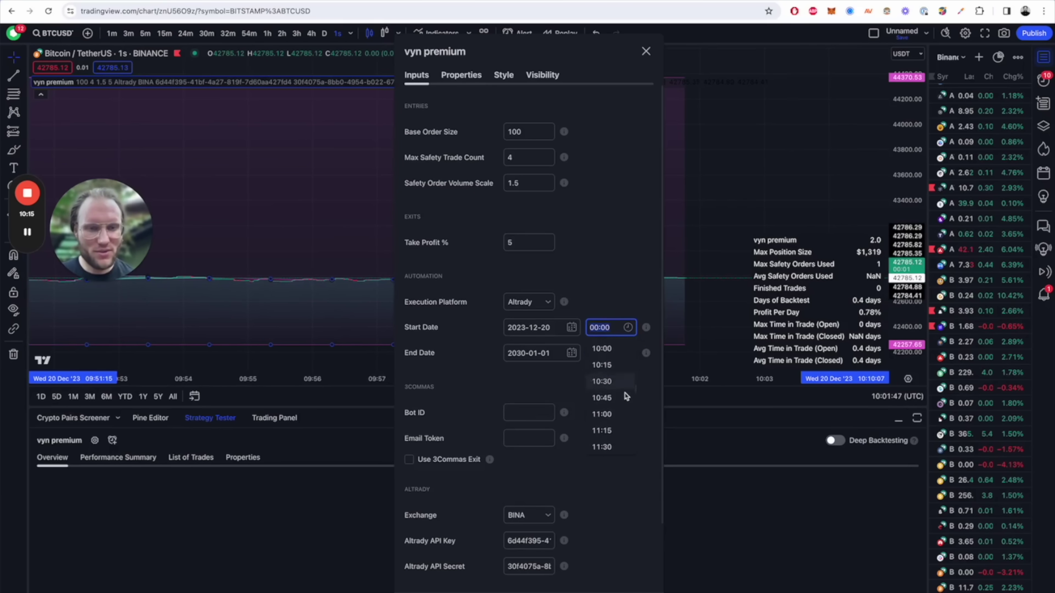
scroll(625, 396, up, 2)
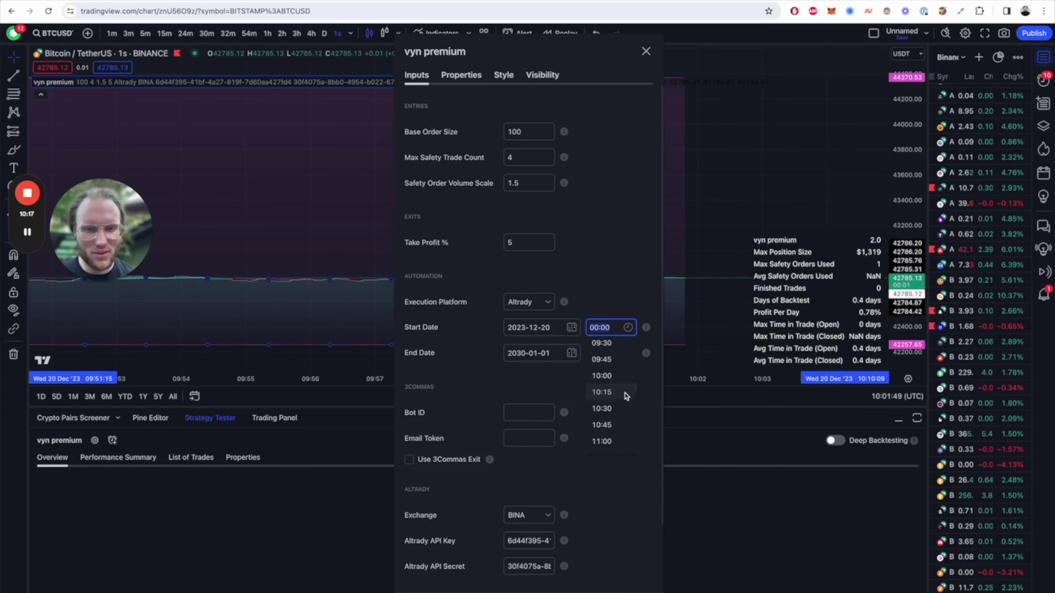
click(611, 376)
click(616, 327)
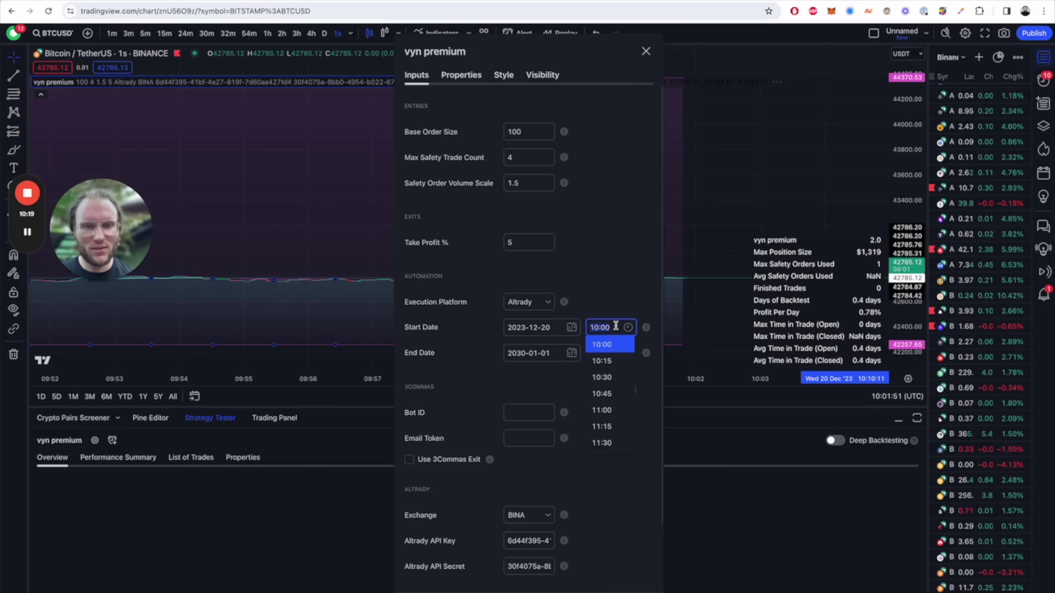
key(BackSpace)
text(1)
click(620, 304)
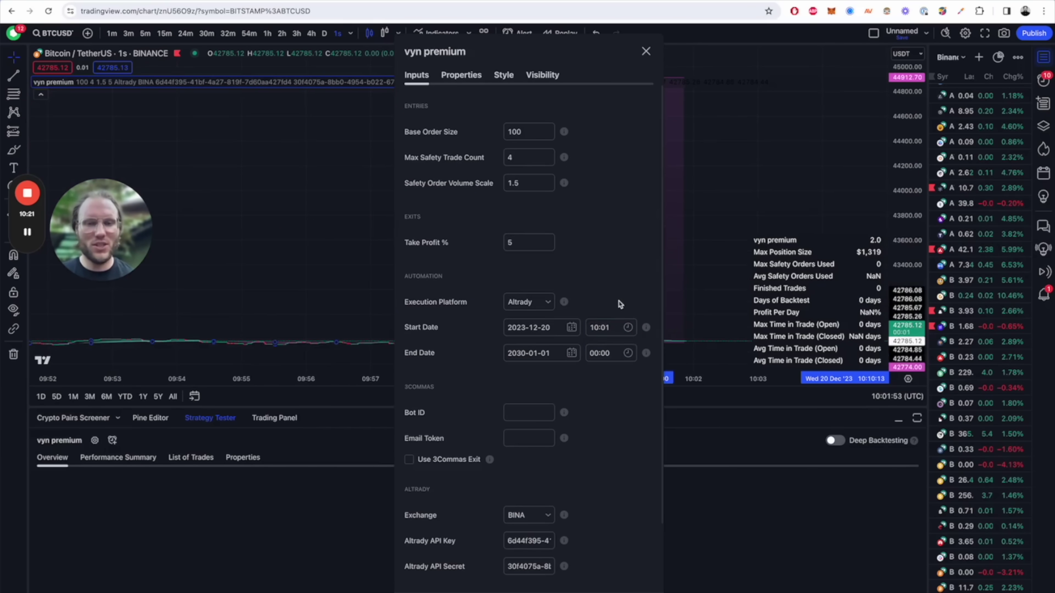
key(Escape)
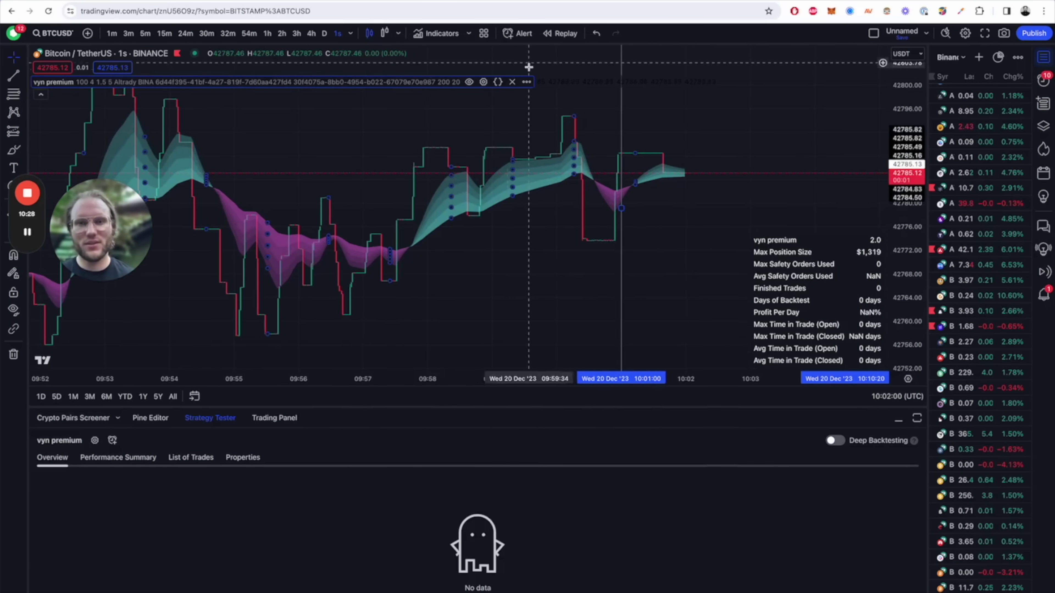
click(483, 82)
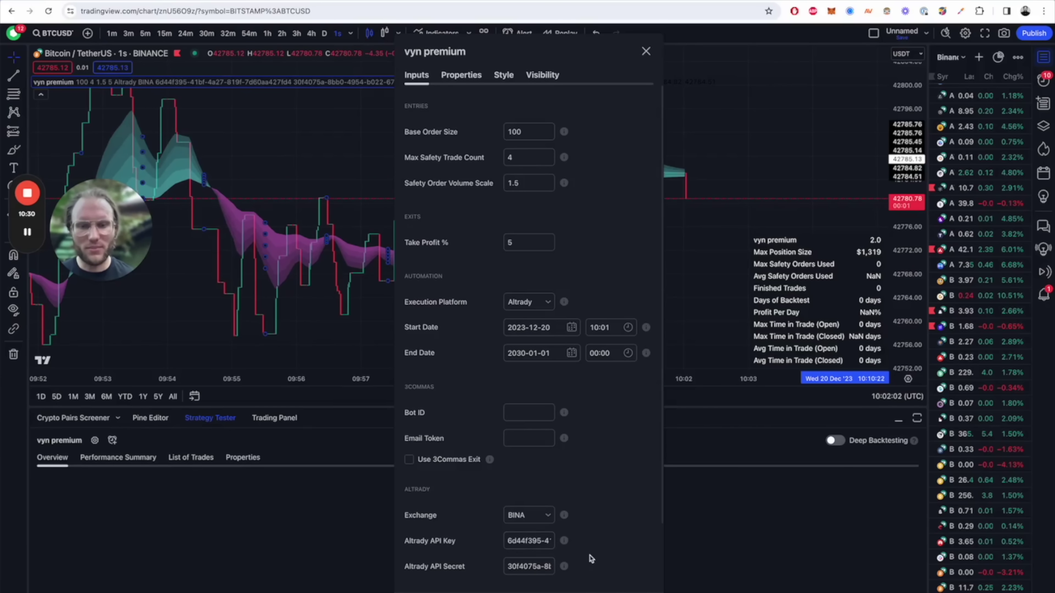
key(Escape)
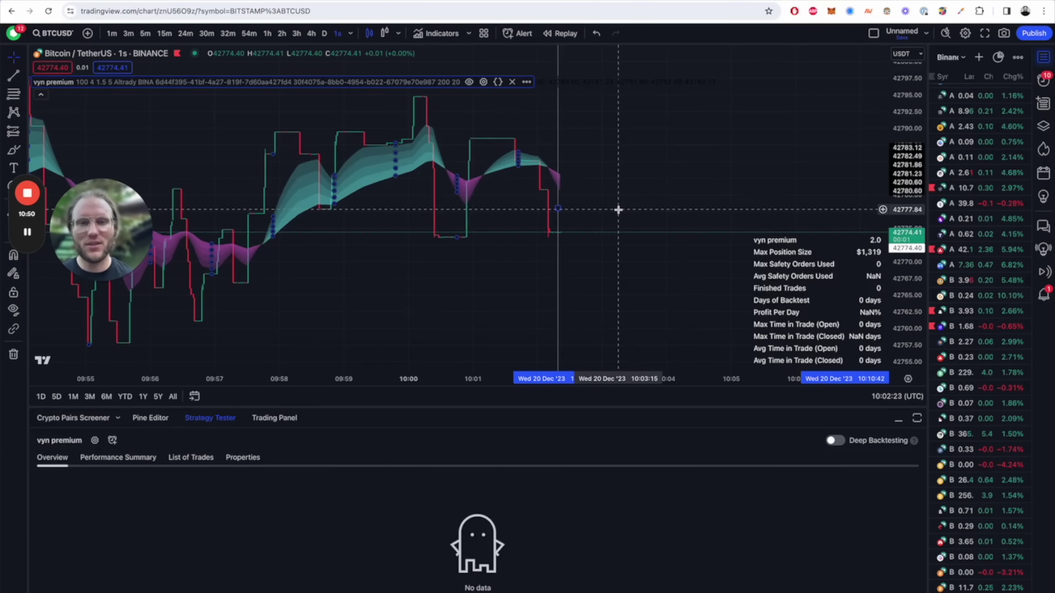
Start a new alert with condition vyn premium and clear its prefilled message
click(519, 34)
click(522, 210)
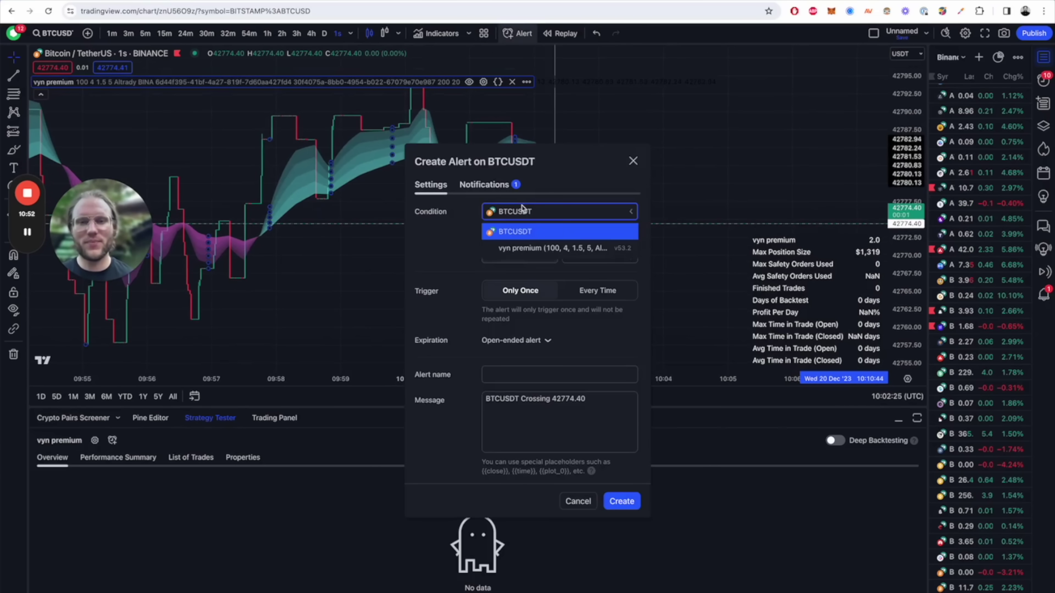
click(552, 248)
click(581, 318)
key(ctrl+a)
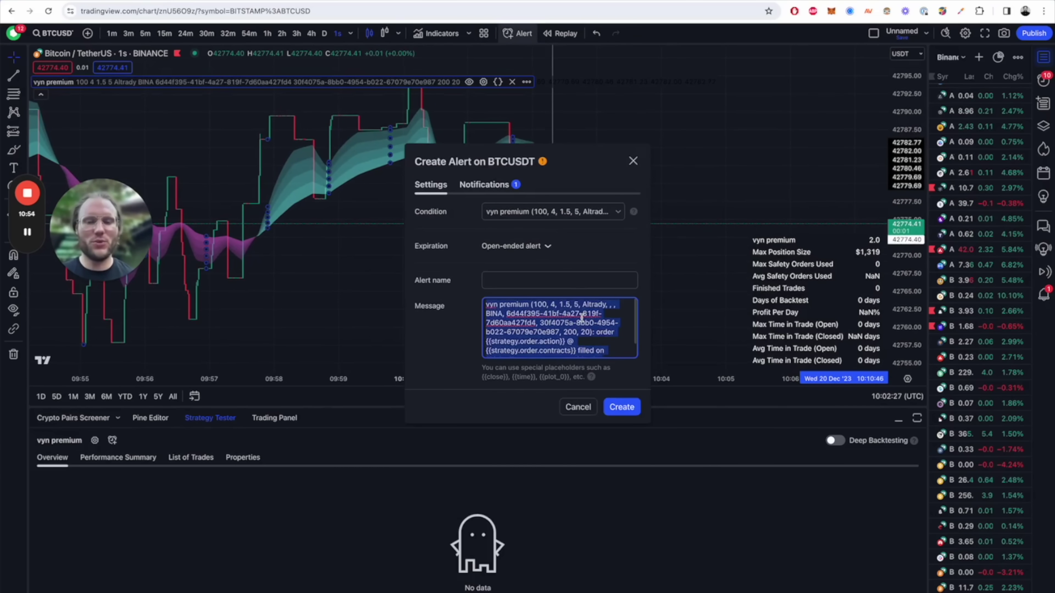
key(BackSpace)
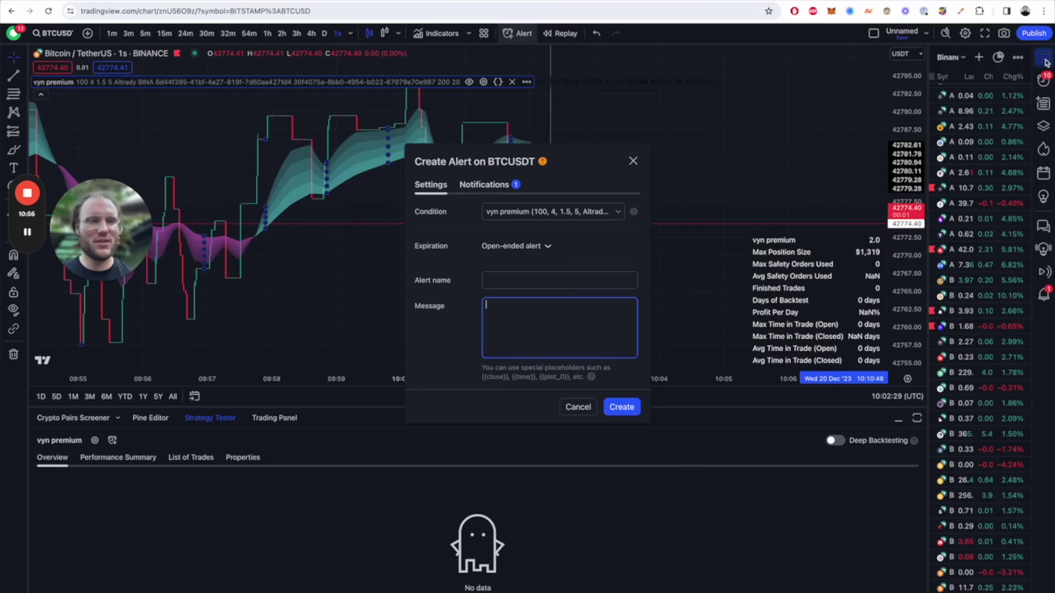
Copy the message from an existing alert and paste {{strategy.order.alert_message}} into the new alert
click(1043, 79)
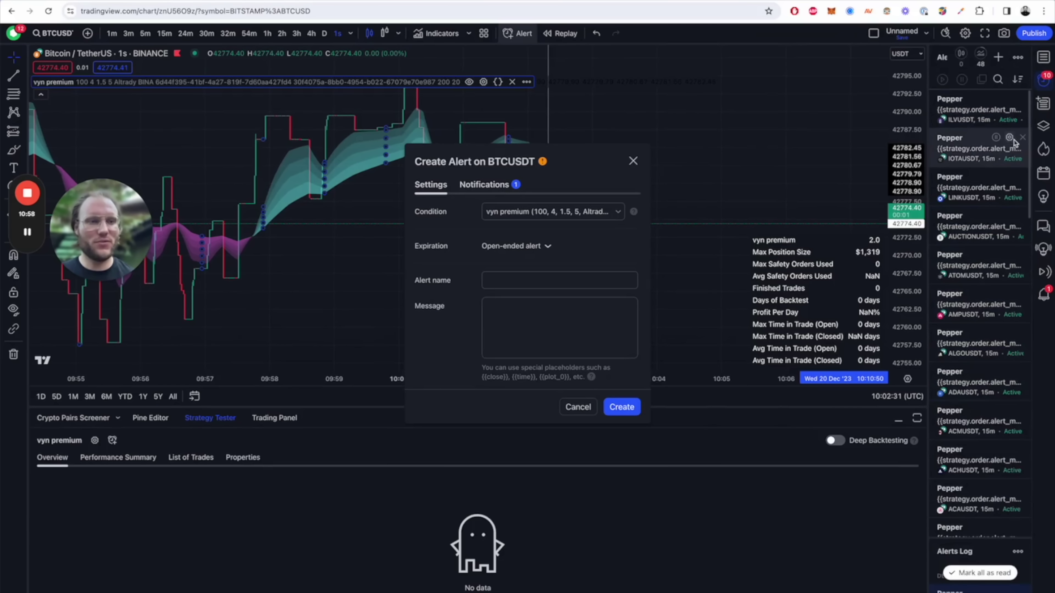
click(1013, 141)
click(542, 355)
key(ctrl+a)
key(ctrl+c)
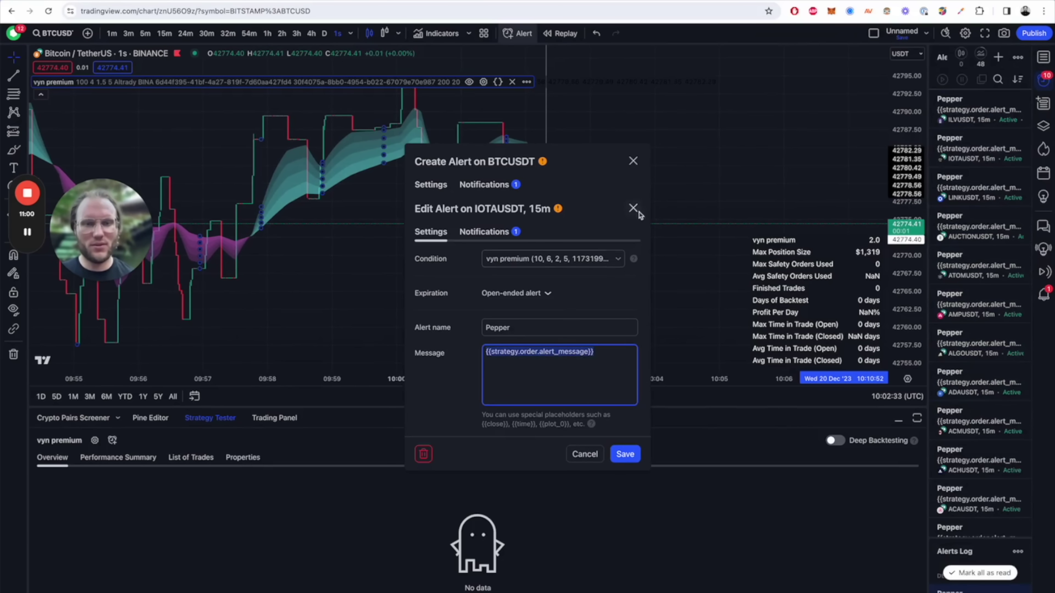
click(638, 212)
click(560, 327)
key(ctrl+v)
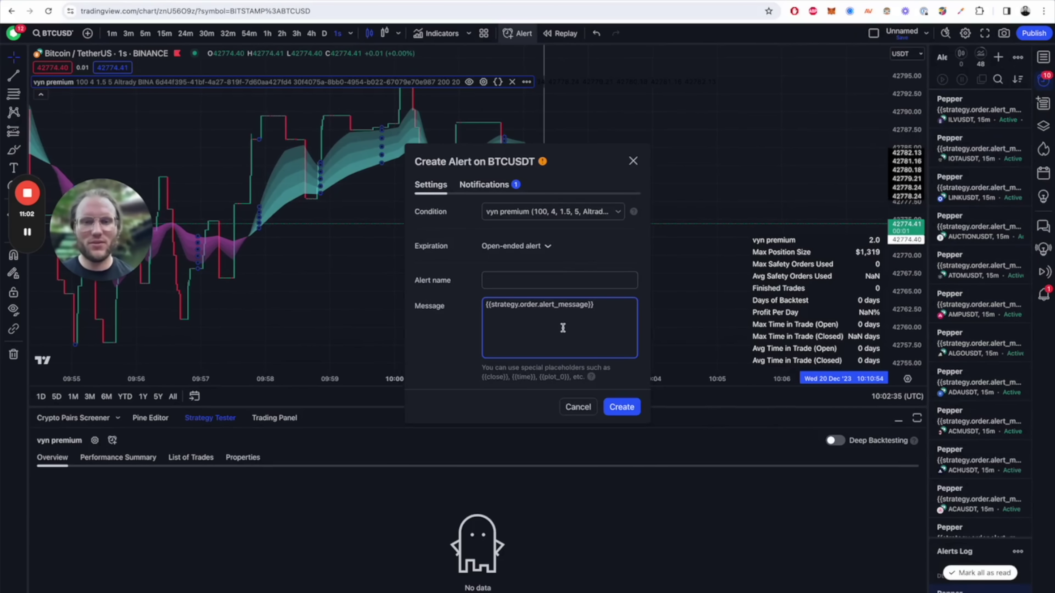
Enable the Altrady webhook URL in notifications and create the alert
click(484, 184)
click(474, 356)
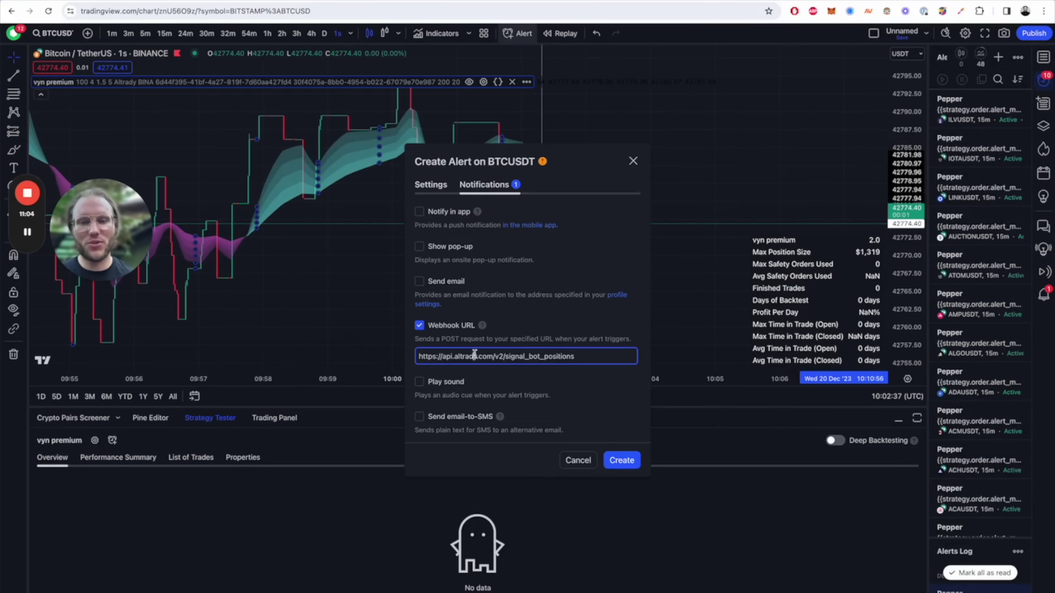
key(ctrl+a)
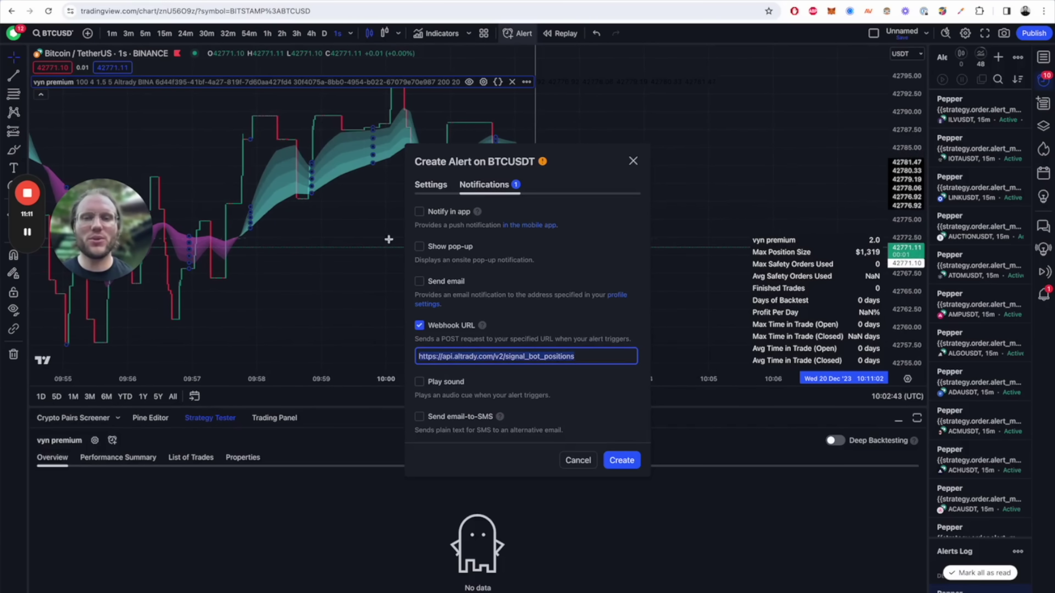
click(433, 186)
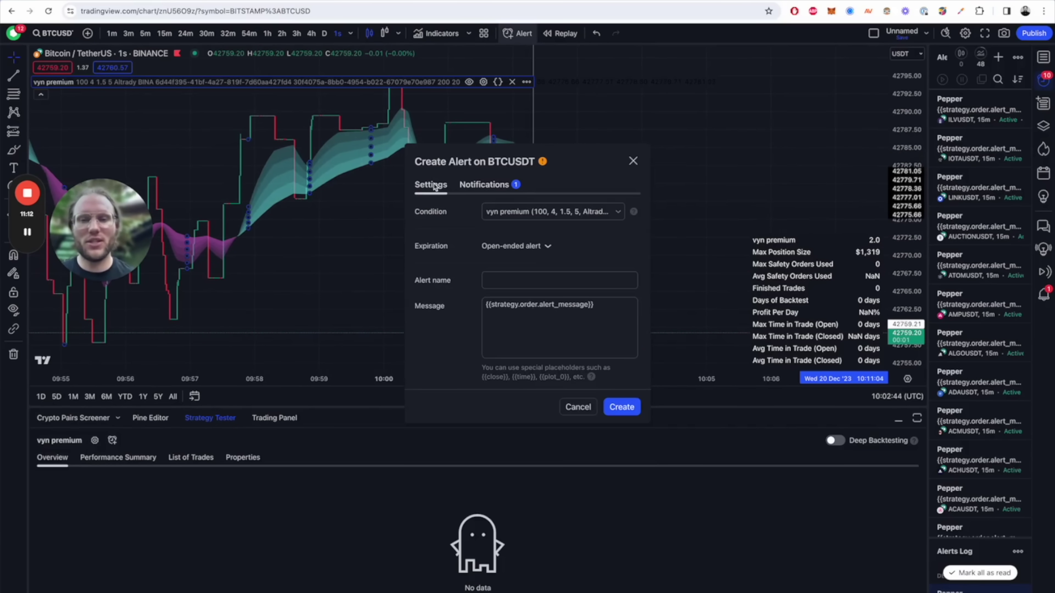
click(622, 407)
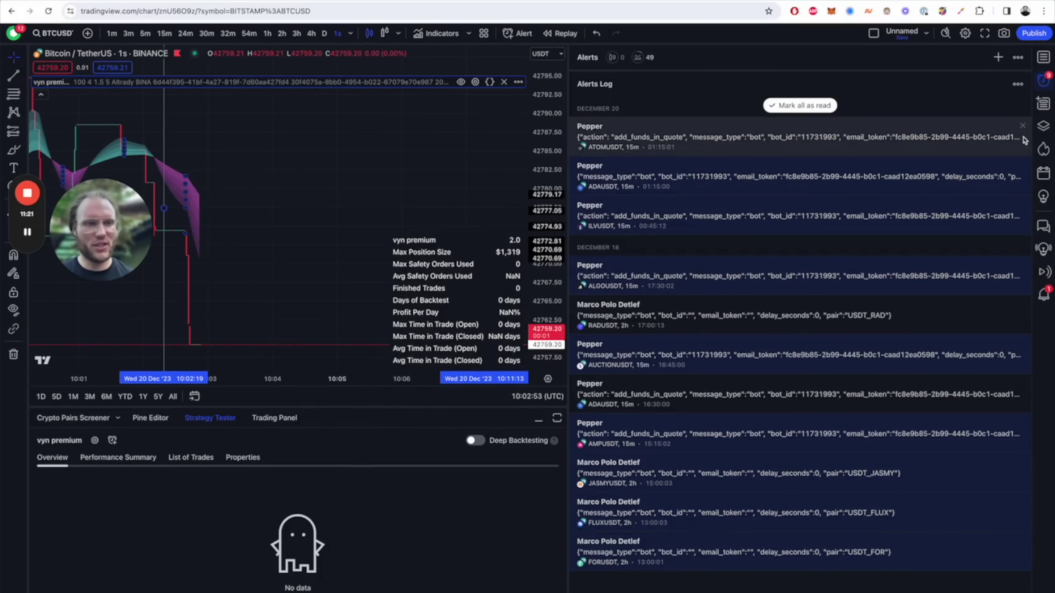
Clear the TradingView alerts log and dismiss the bot-created confirmation
click(1017, 83)
click(951, 122)
key(Return)
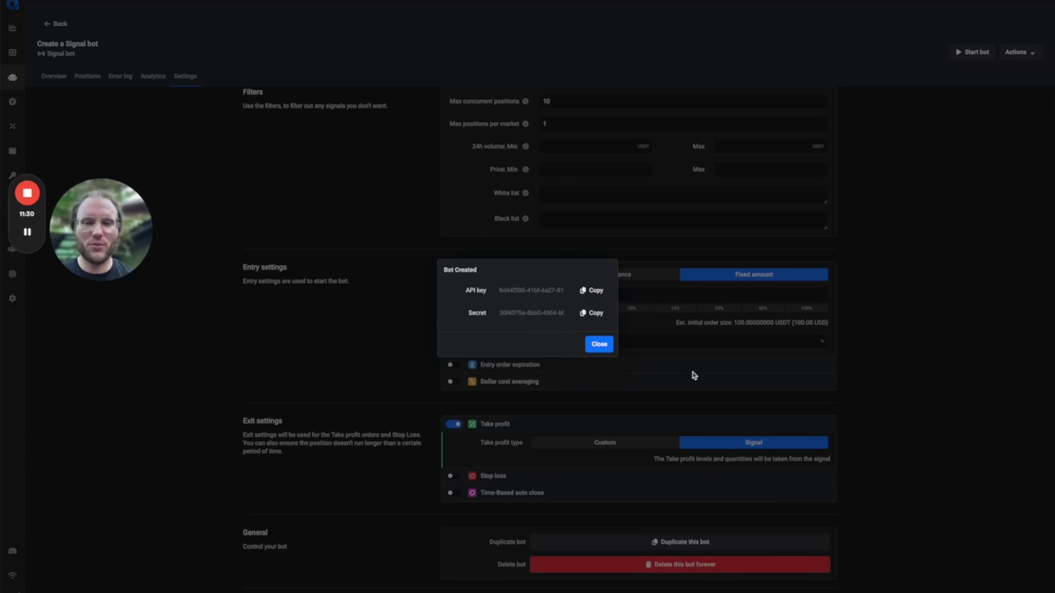
click(599, 344)
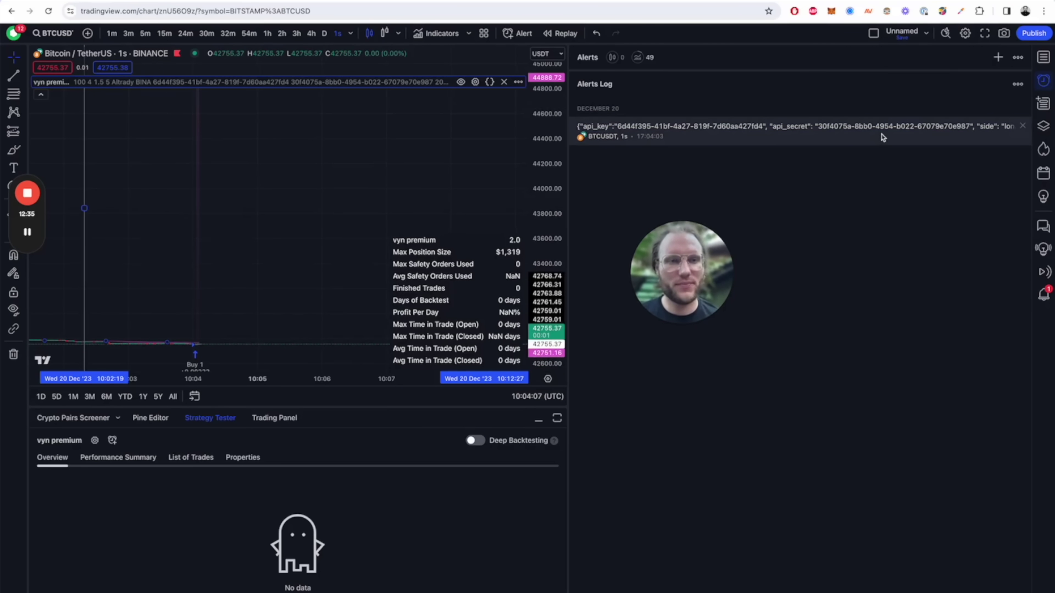
Once the BTCUSDT strategy alert fires, switch to the Altrady paper bot overview
mouse_move(883, 137)
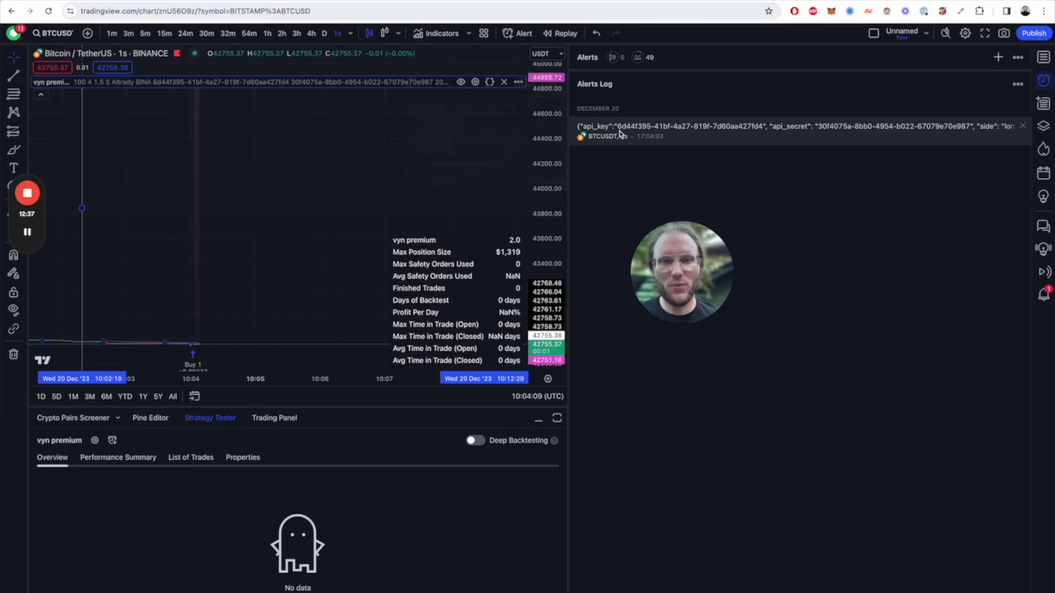
mouse_move(594, 127)
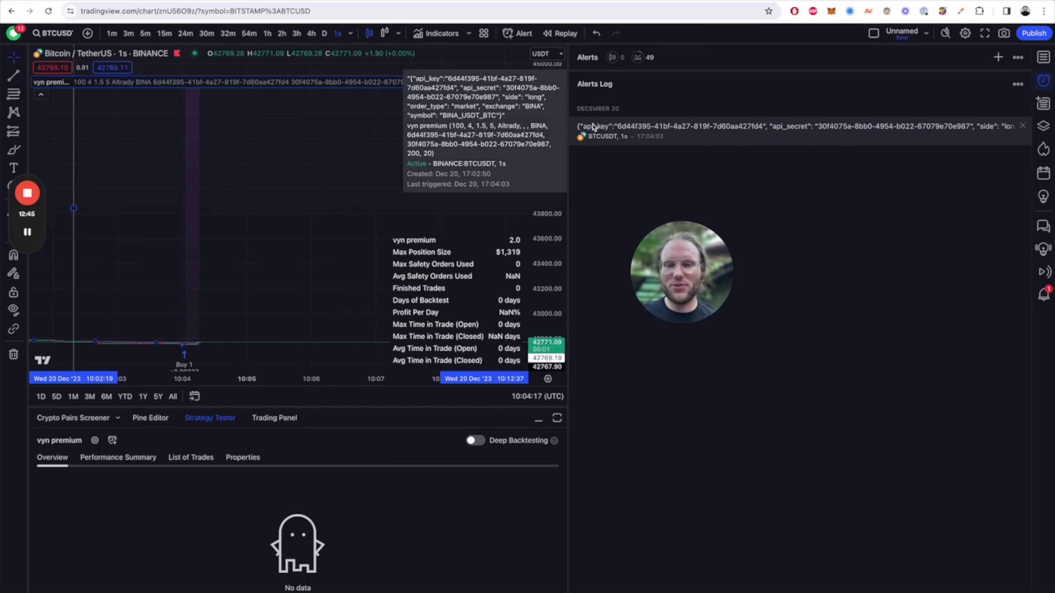
key(alt+Tab)
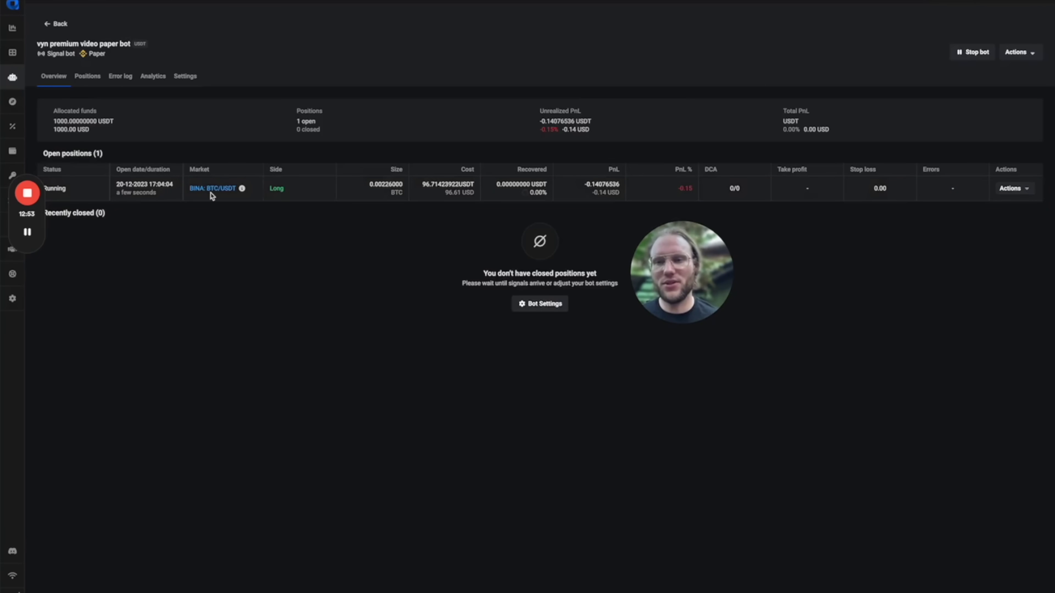
Open the BINA: BTC/USDT market from the open position, then return to TradingView
click(212, 189)
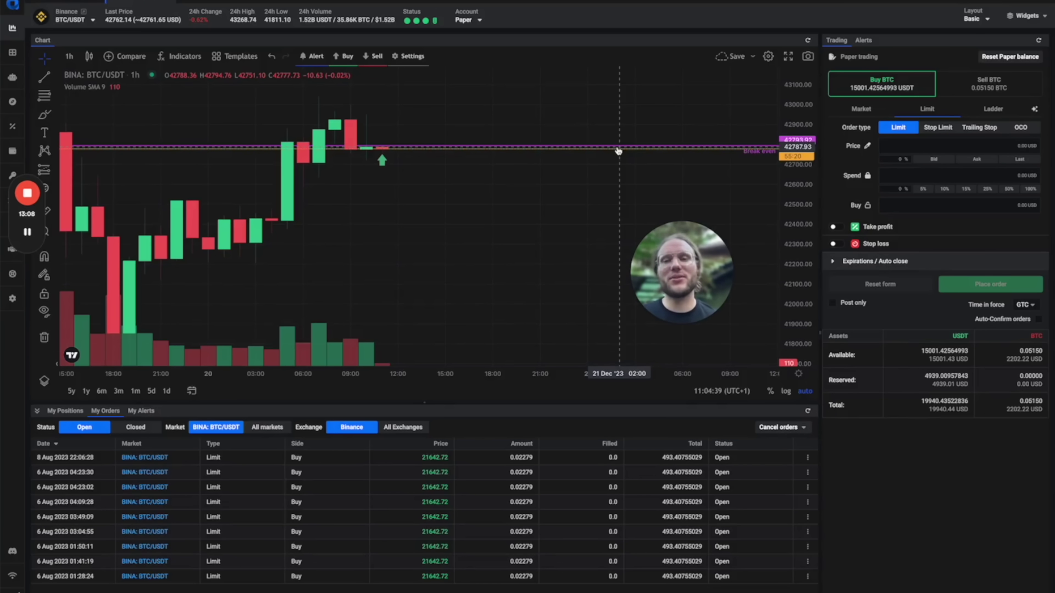
key(super+Tab)
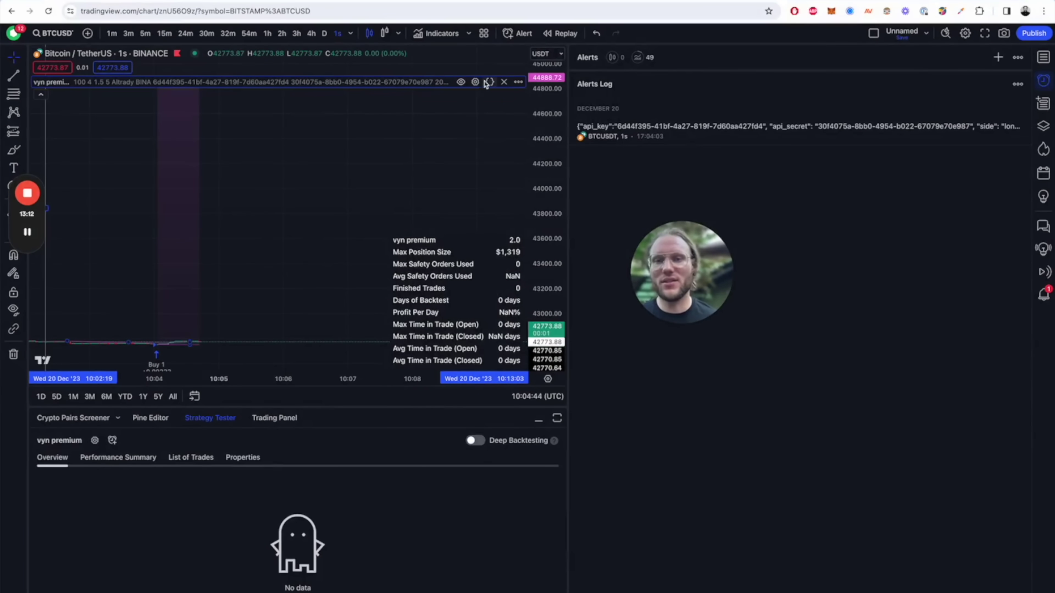
Open the vyn premium settings and select the Take Profit % value of 5
click(475, 82)
double_click(525, 246)
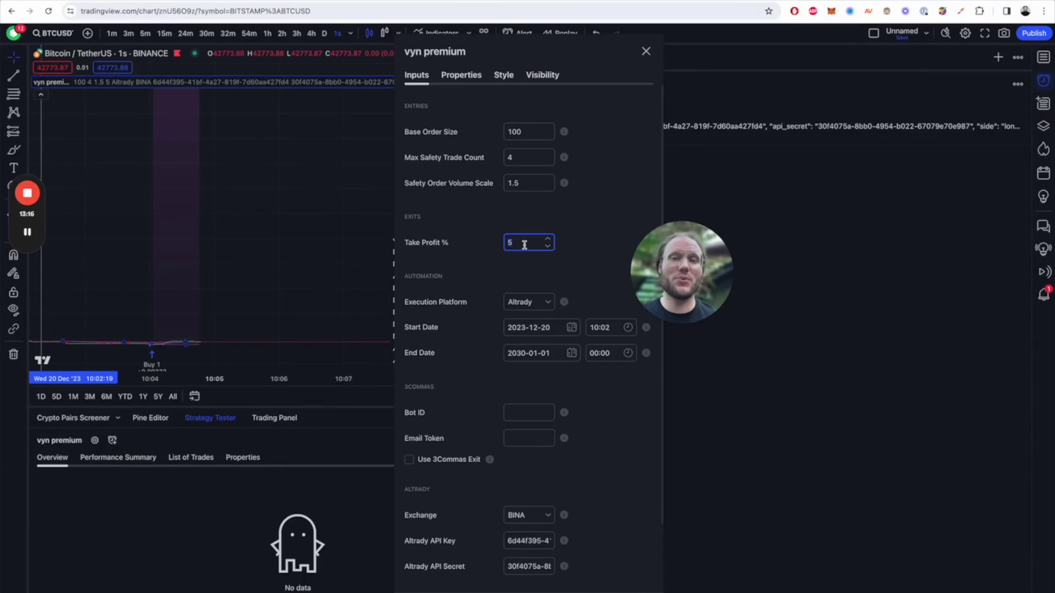